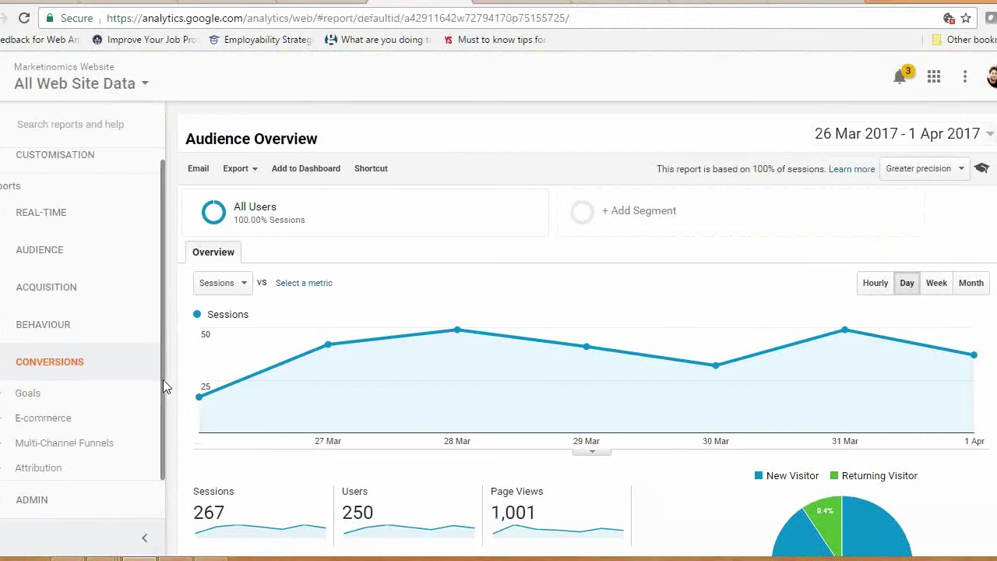
- Open the attribution Model Comparison Tool report and set its date range to 26 Mar 2013 - 1 Apr 2017
click(75, 470)
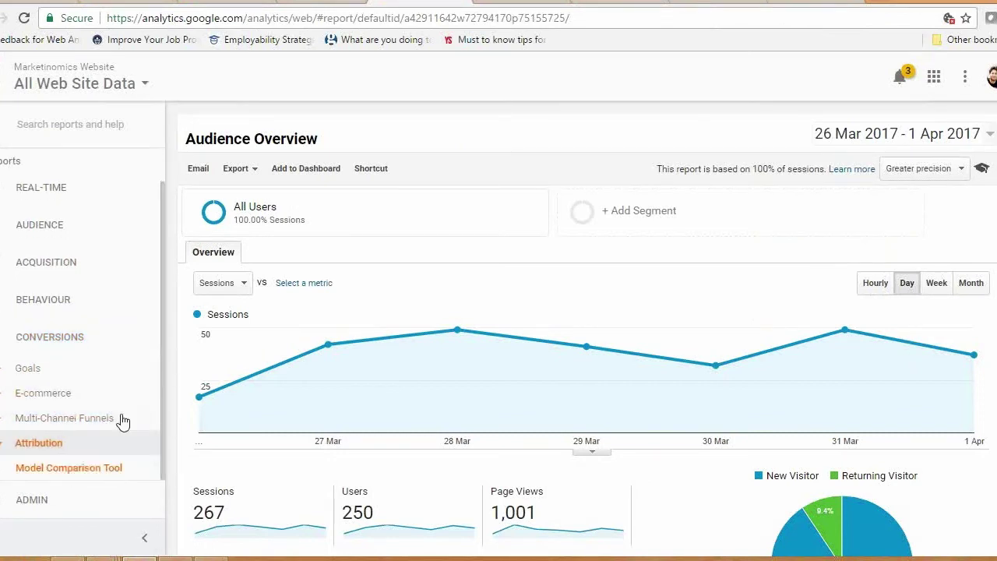
click(102, 469)
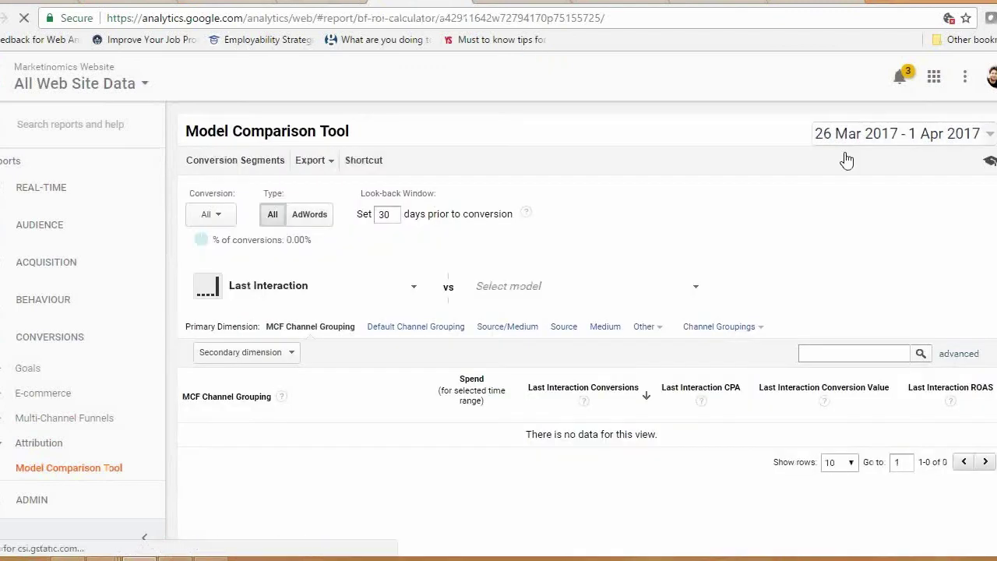
click(920, 146)
click(888, 180)
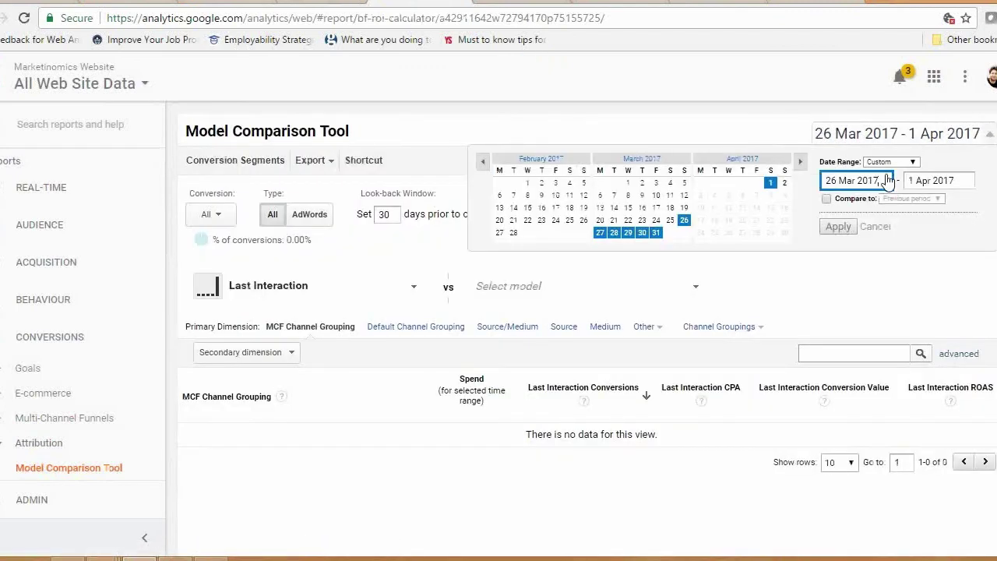
key(BackSpace)
text(3)
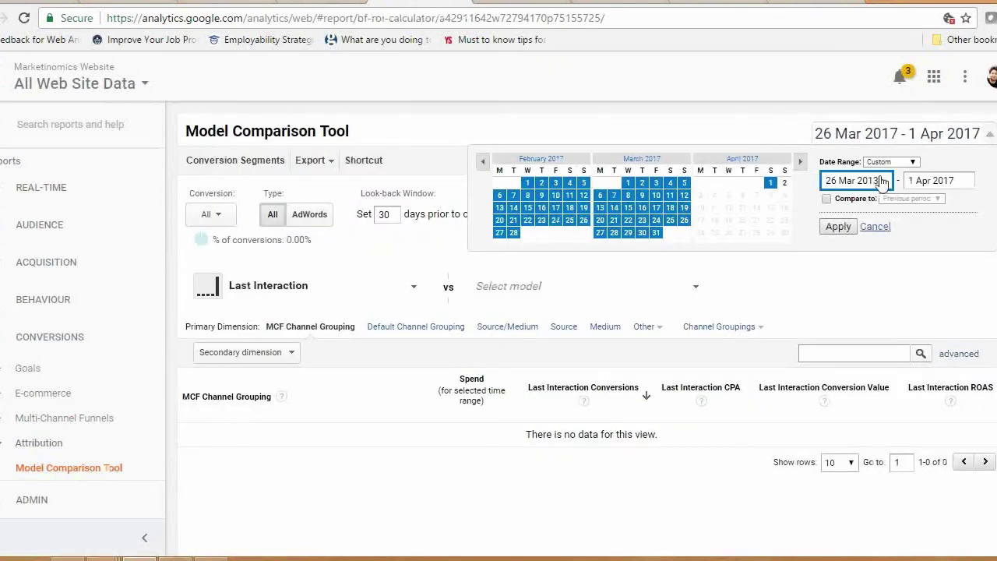
click(837, 225)
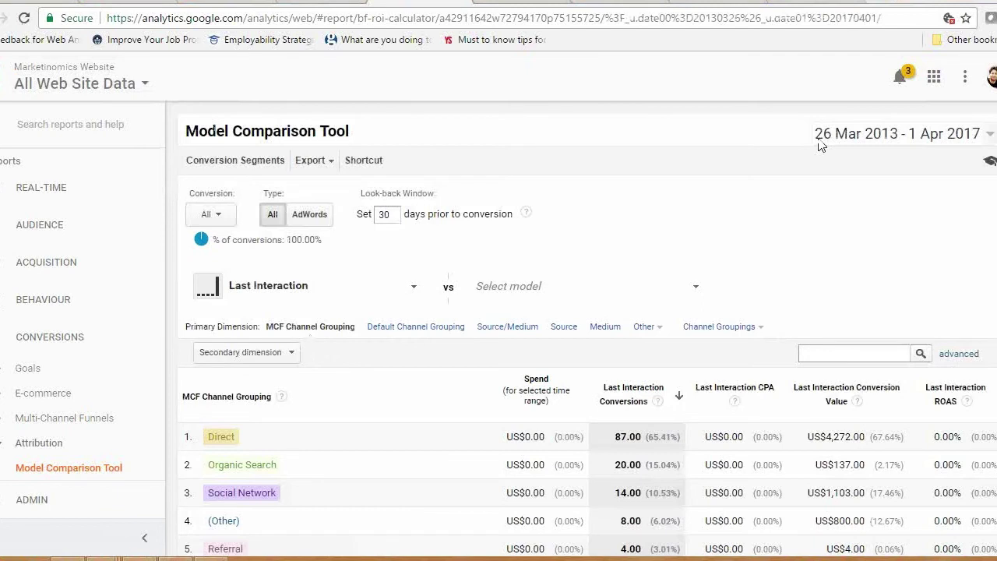
- Change the attribution model from Last Interaction to Time Decay in the channel comparison
scroll(819, 146, down, 2)
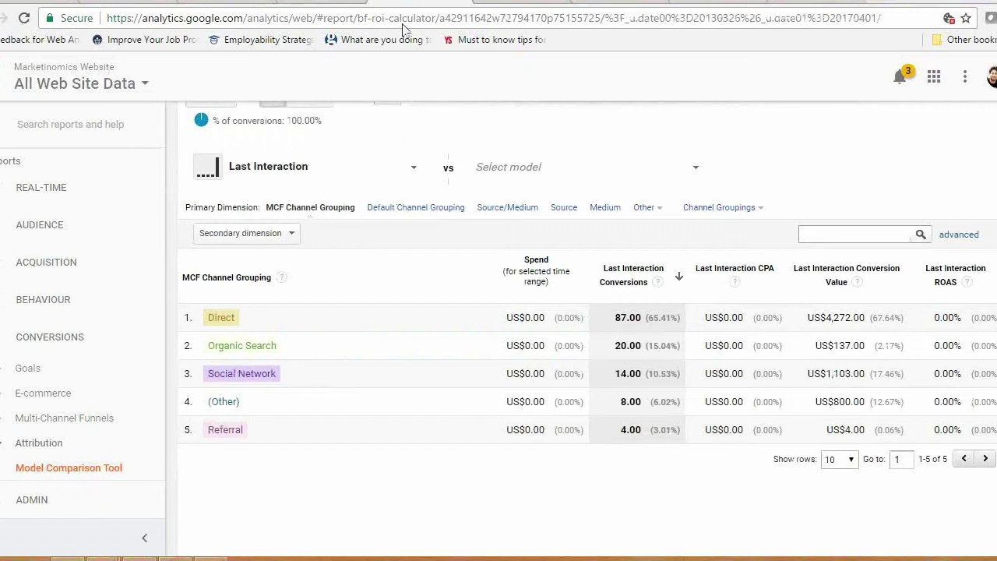
click(352, 184)
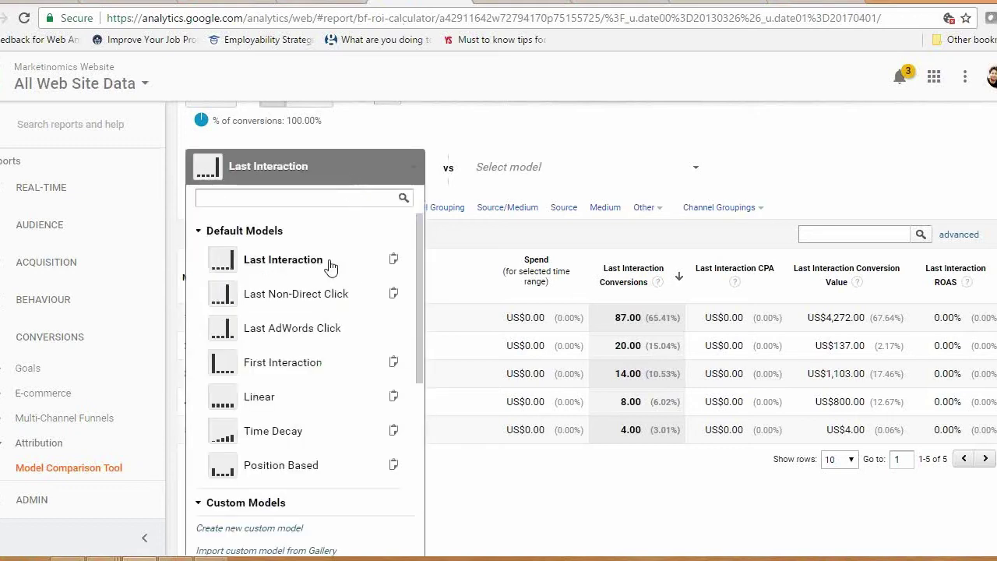
click(310, 431)
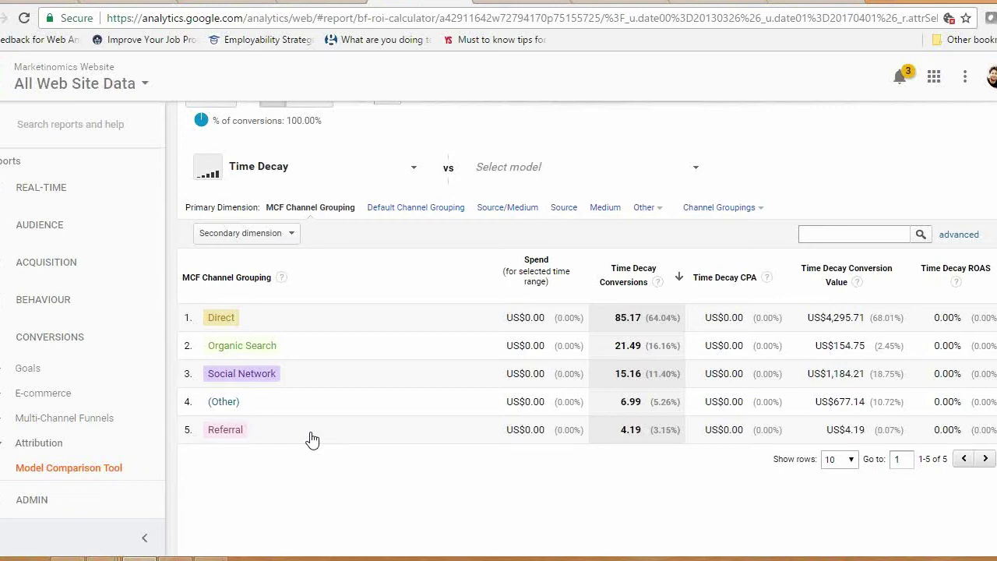
- Open the Top Conversion Paths report under Multi-Channel Funnels and look through its channel grouping paths
click(48, 420)
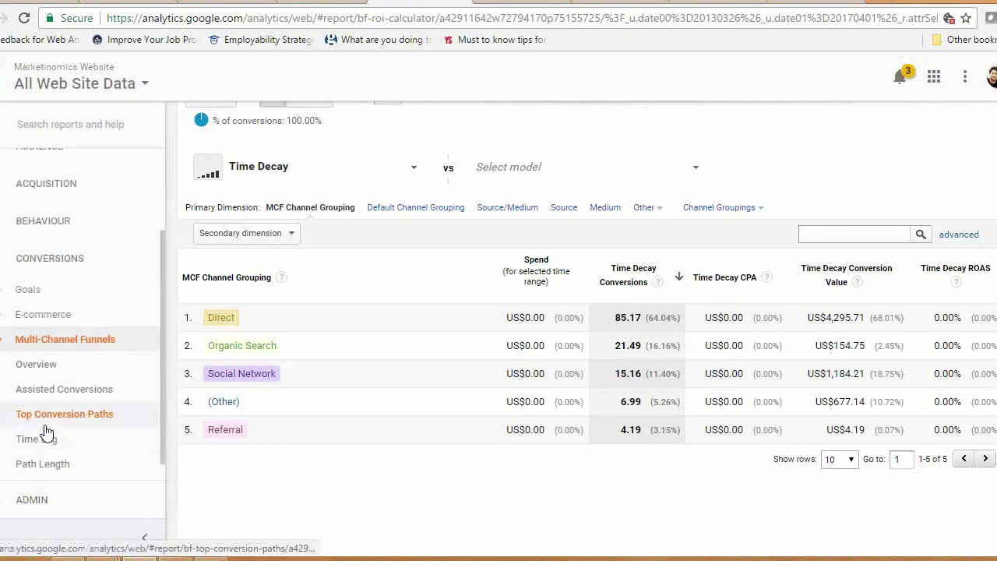
click(95, 422)
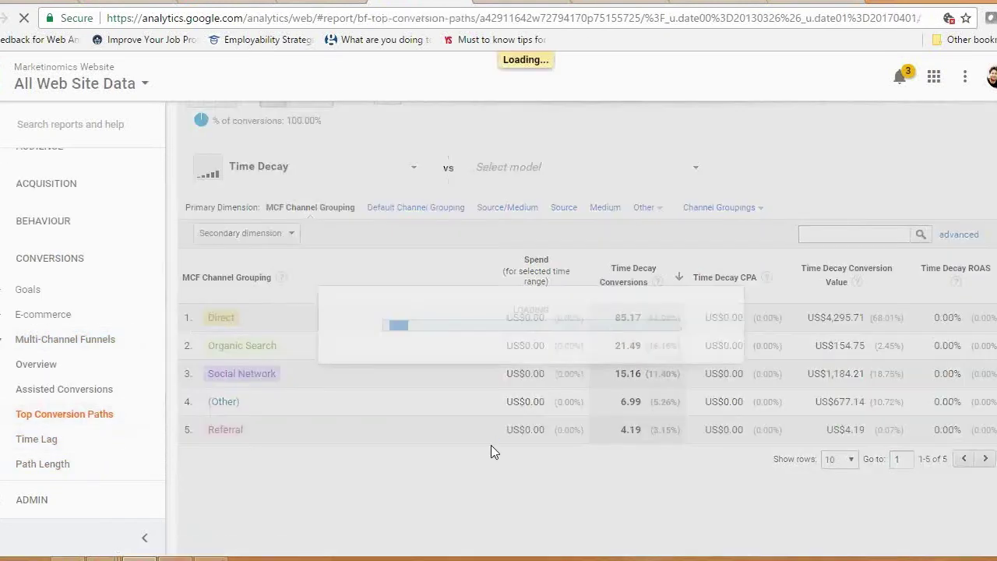
scroll(581, 338, down, 5)
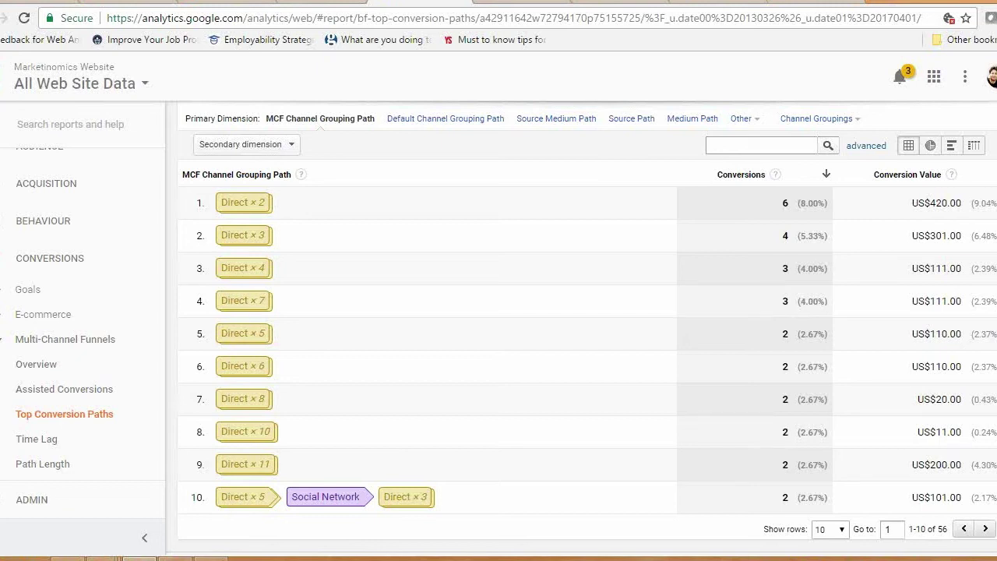
scroll(581, 338, up, 5)
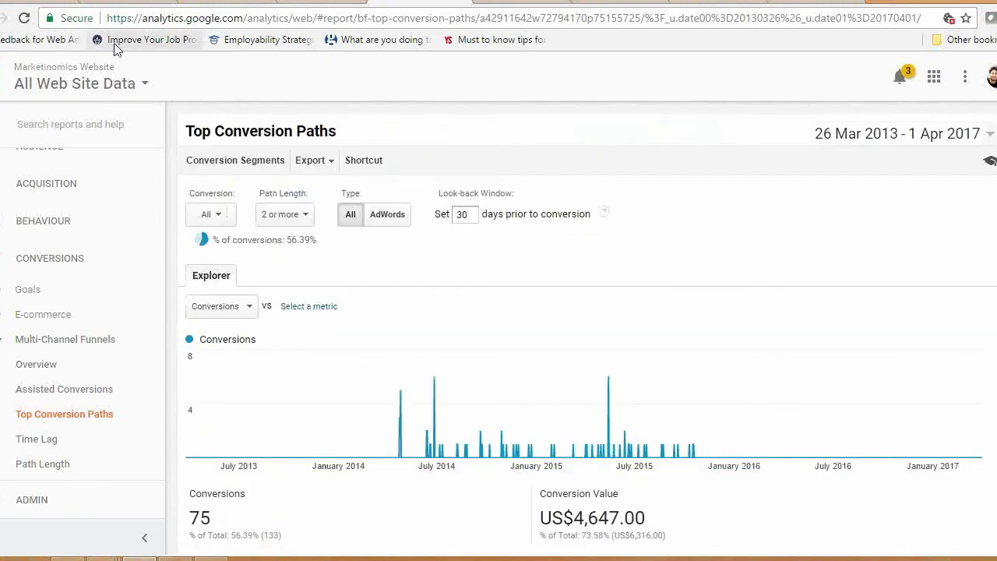
- Switch to the 1 Master View of the Google Merchandise Store property in Demo Account (Beta)
click(137, 86)
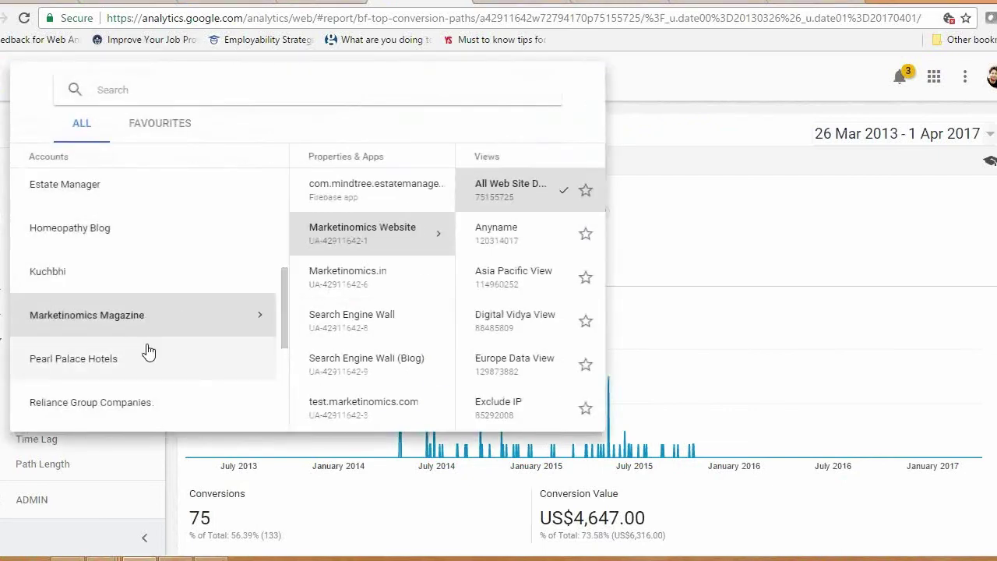
drag(298, 322, 309, 264)
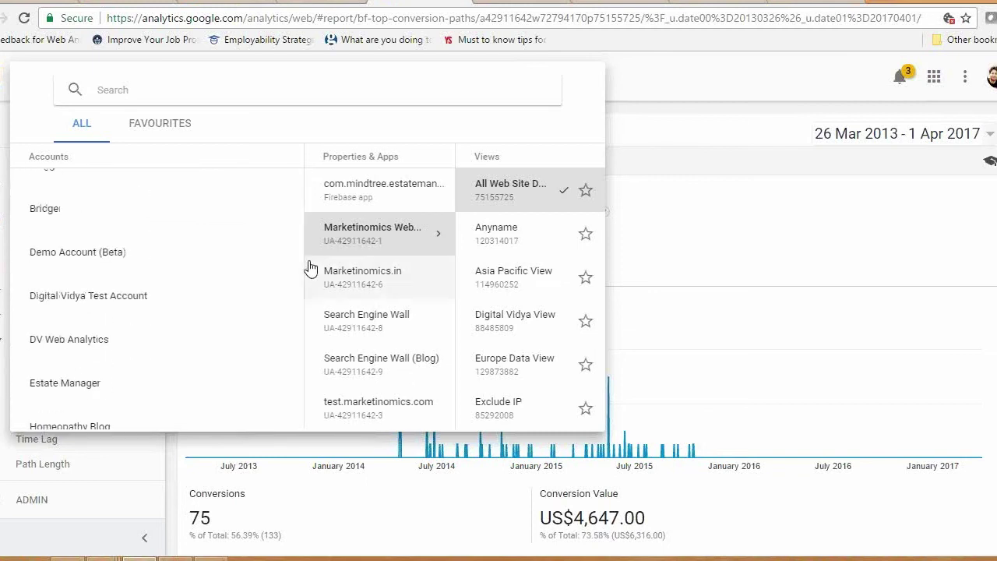
mouse_move(379, 212)
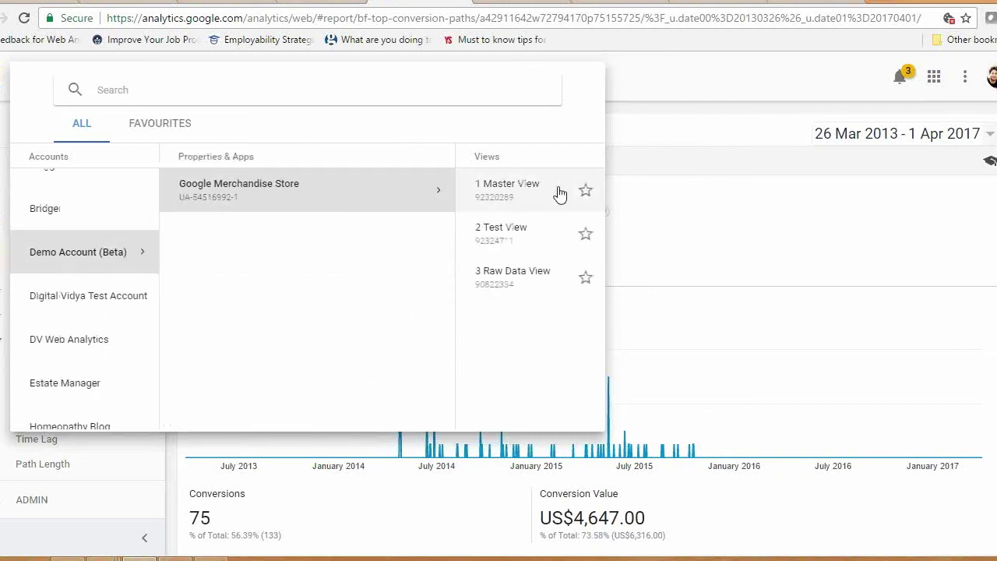
click(559, 189)
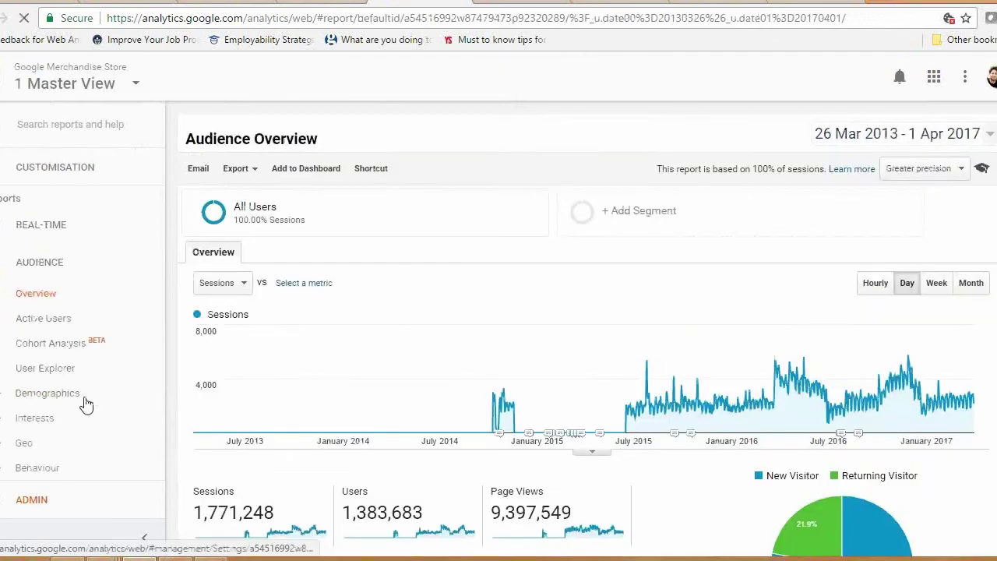
- Open the Top Conversion Paths report under Multi-Channel Funnels for the Google Merchandise Store
click(31, 499)
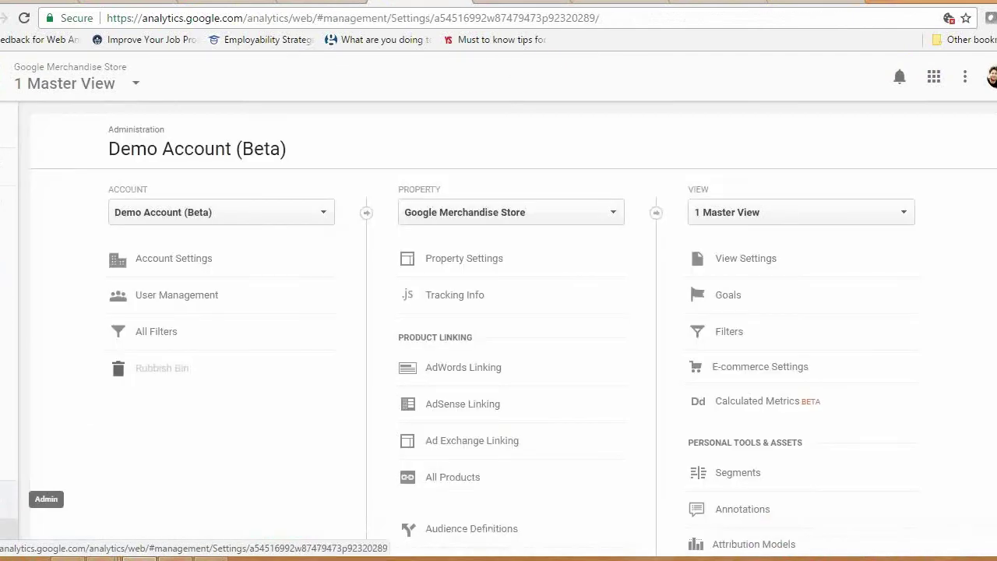
click(4, 537)
click(70, 377)
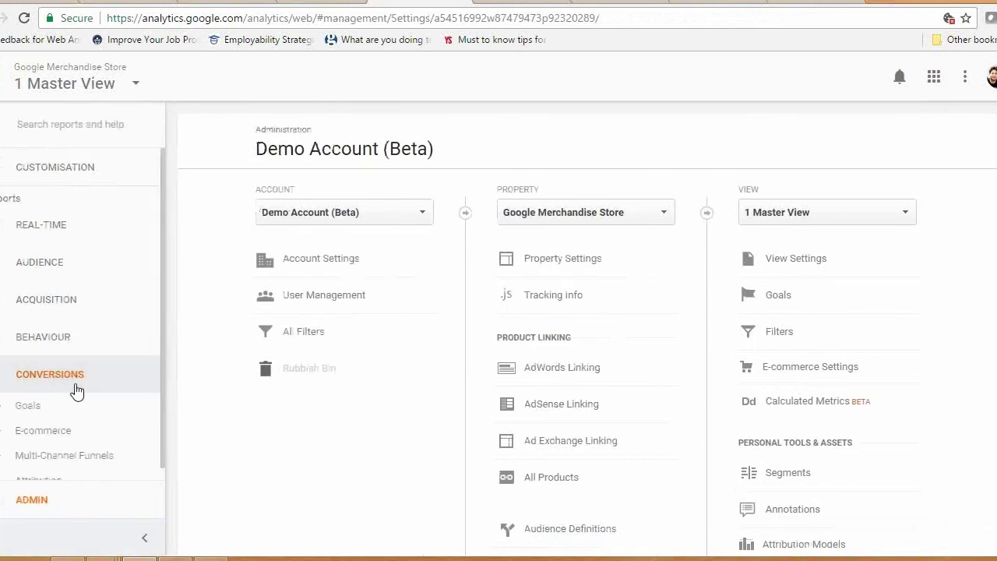
click(100, 459)
drag(164, 374, 164, 465)
click(99, 421)
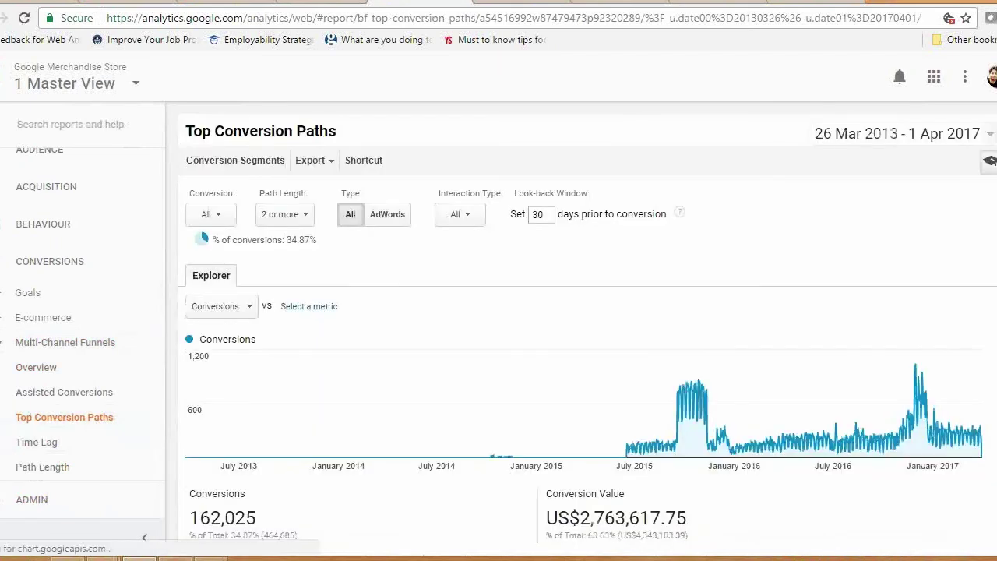
- Examine the store's channel grouping paths with their conversions and conversion values, including the Direct × 2 path
scroll(580, 328, down, 1)
scroll(581, 328, down, 5)
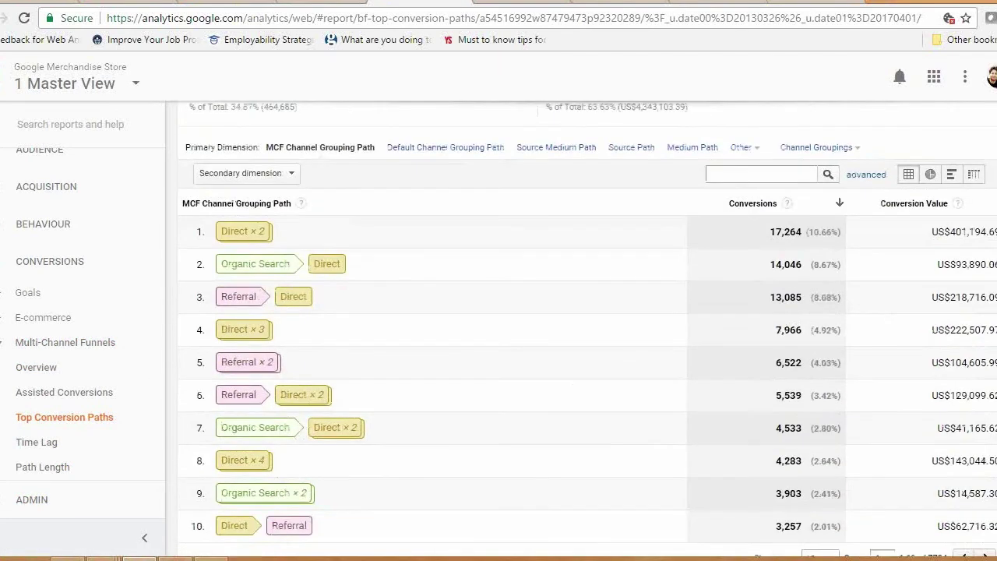
scroll(580, 327, up, 1)
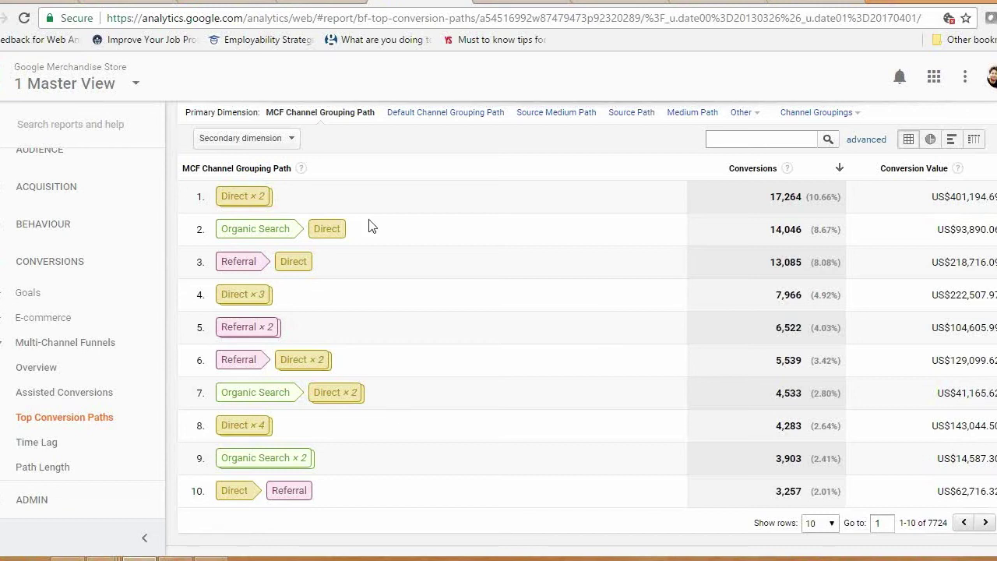
drag(299, 195, 220, 195)
click(421, 203)
scroll(582, 329, up, 2)
scroll(587, 329, up, 4)
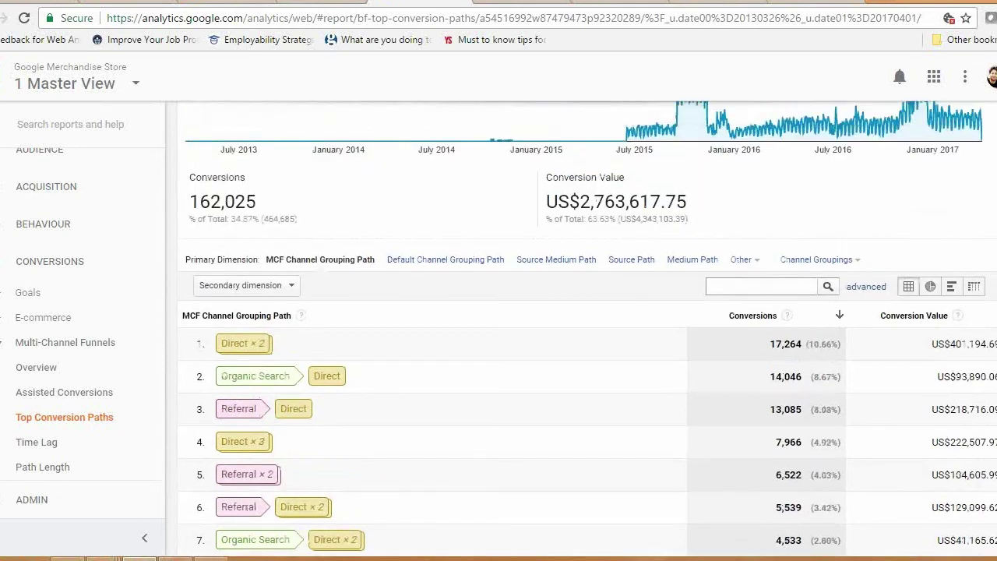
scroll(584, 327, down, 5)
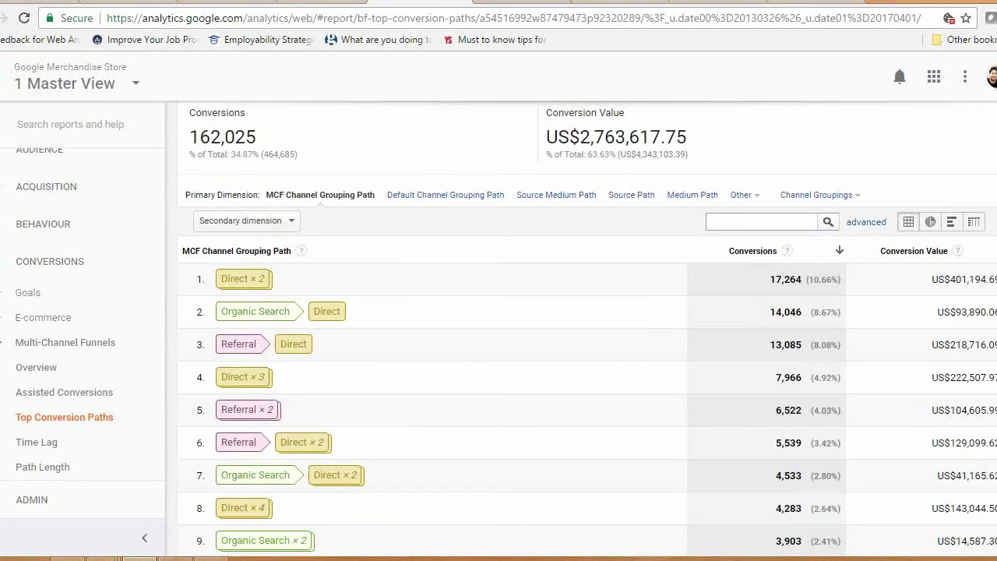
scroll(584, 327, down, 1)
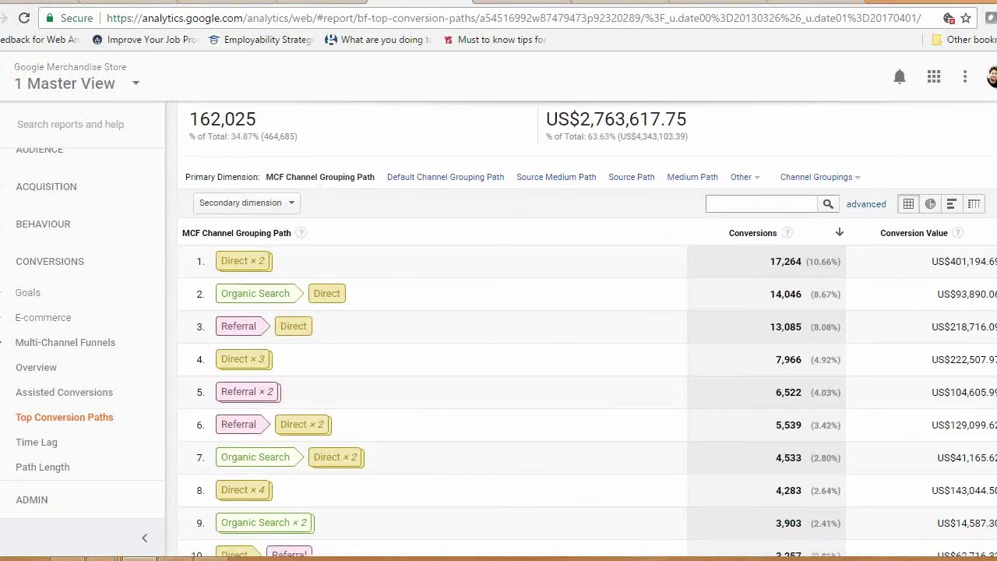
scroll(584, 328, up, 5)
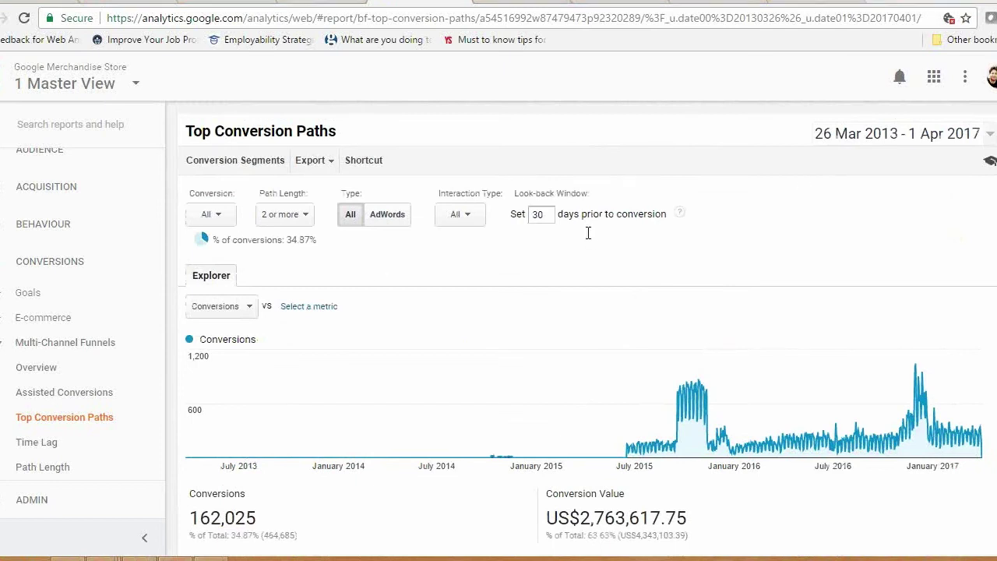
- Set the look-back window to 90 days prior to conversion
double_click(552, 215)
click(552, 215)
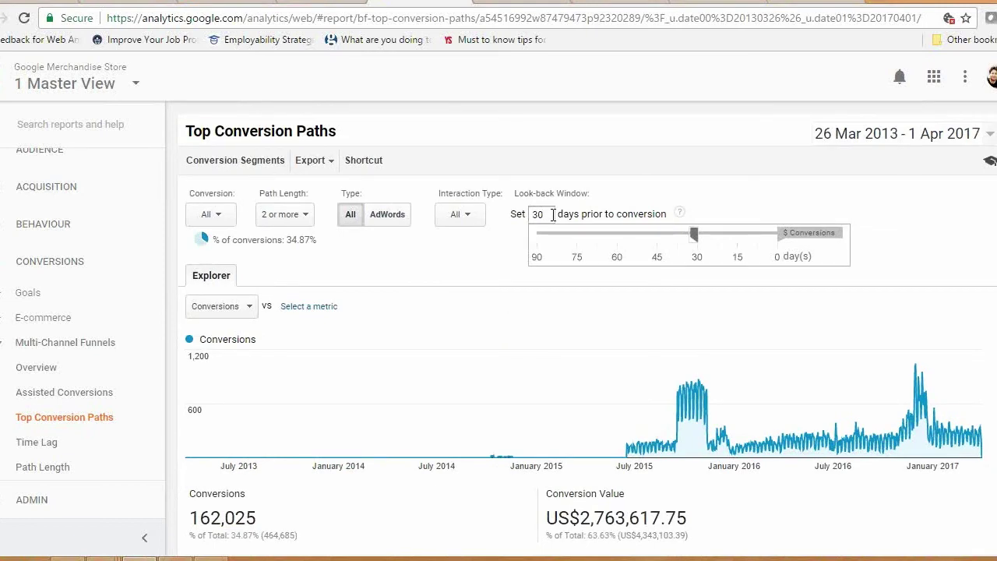
drag(694, 233, 528, 234)
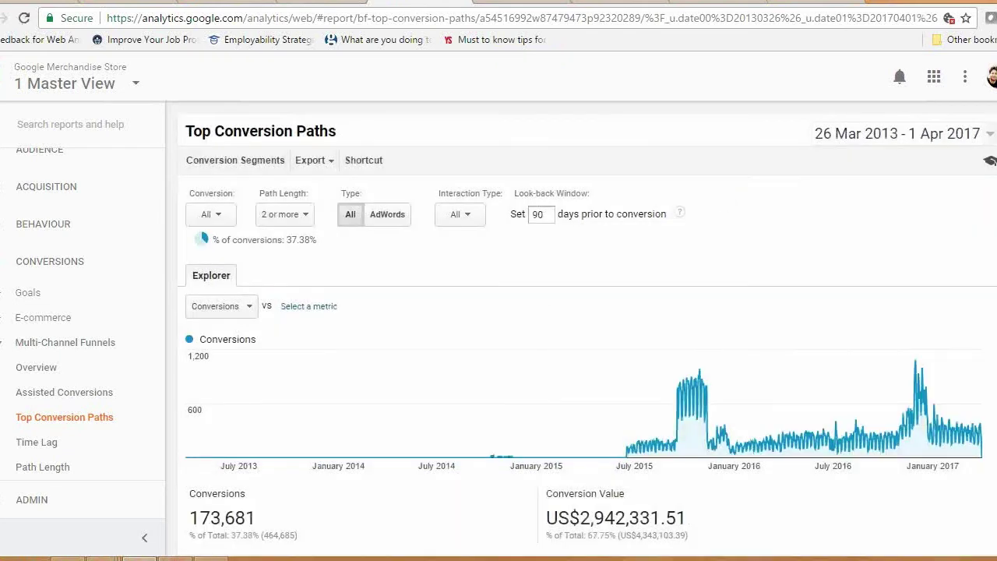
- Review the paths for the 90-day look-back window, comparing the Direct × 2 and Direct × 4 rows
scroll(224, 458, down, 5)
scroll(579, 318, down, 1)
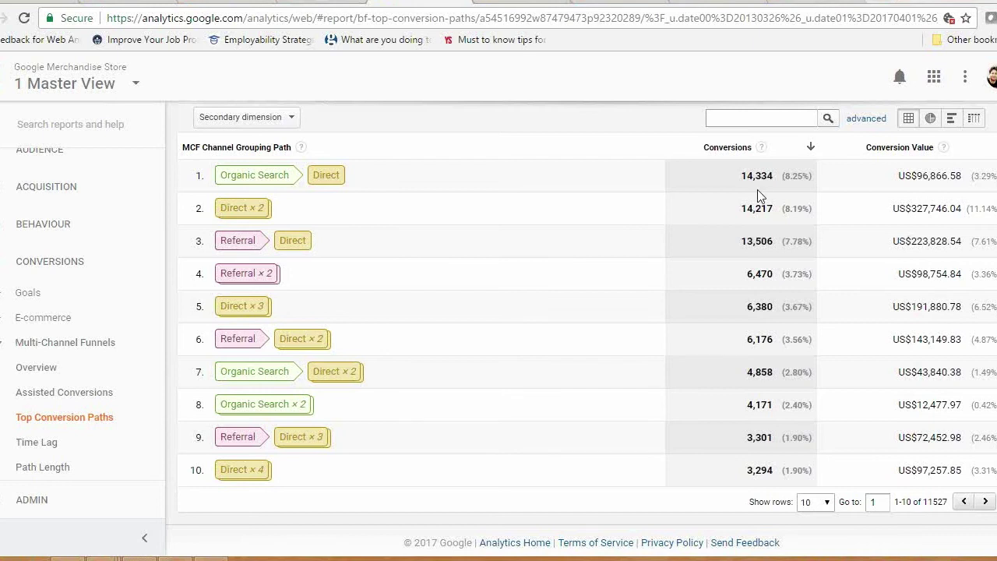
drag(305, 210, 197, 207)
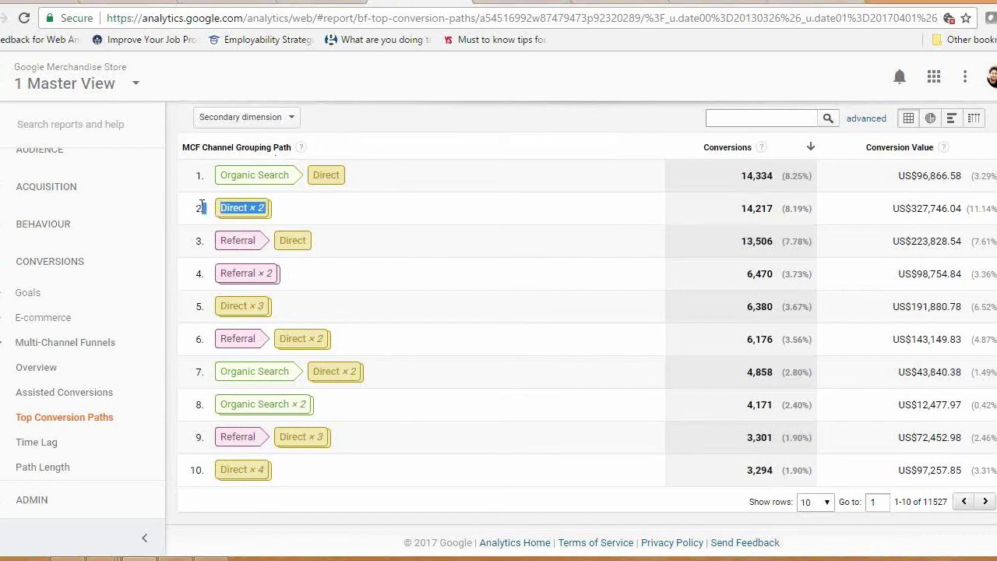
drag(300, 467, 222, 474)
click(307, 505)
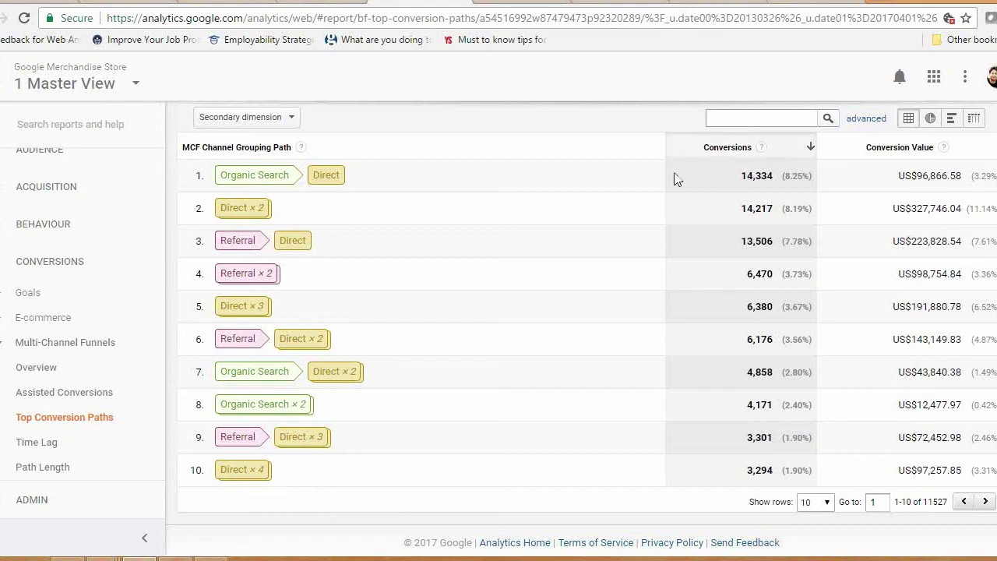
- Show 5000 rows in the paths table and check the conversion value of the Social Network to Organic Search path
click(812, 502)
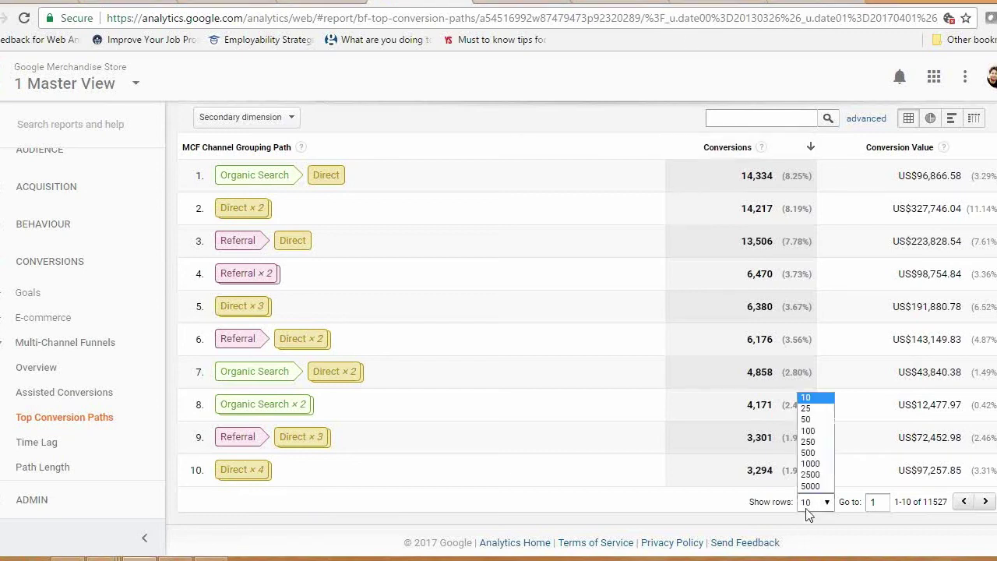
click(807, 487)
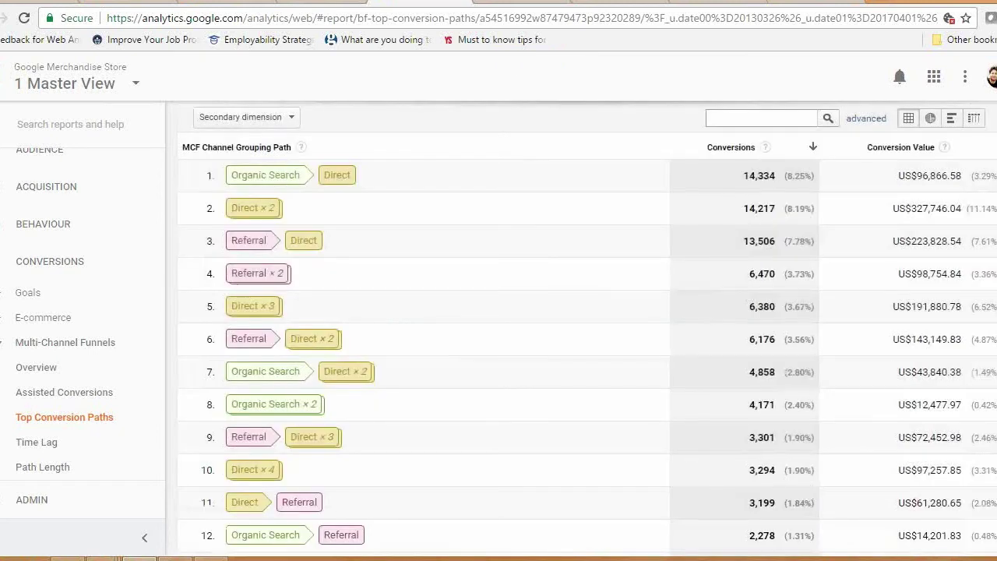
scroll(292, 235, down, 5)
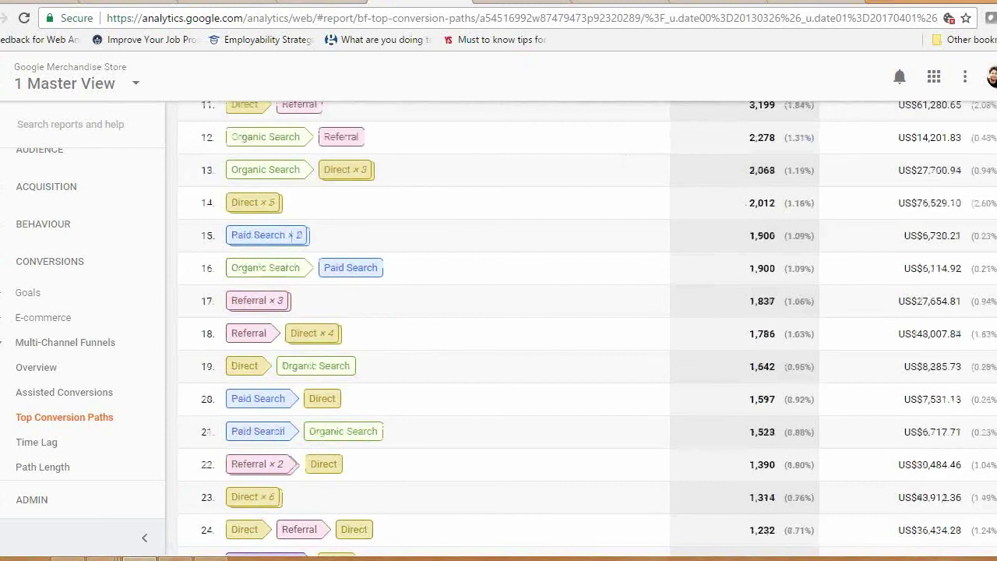
scroll(292, 235, down, 15)
scroll(509, 330, down, 5)
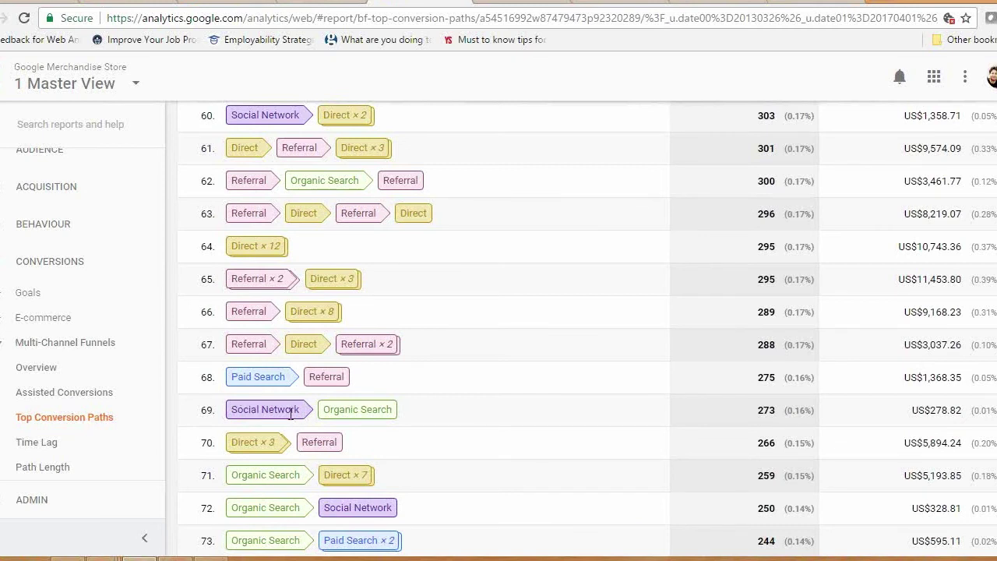
drag(231, 410, 291, 411)
drag(904, 421, 964, 418)
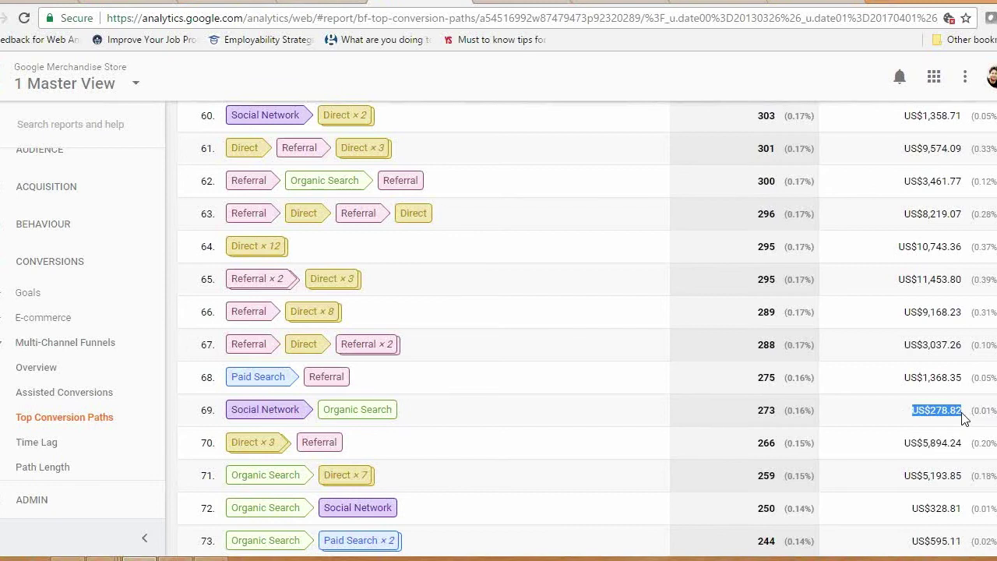
click(964, 419)
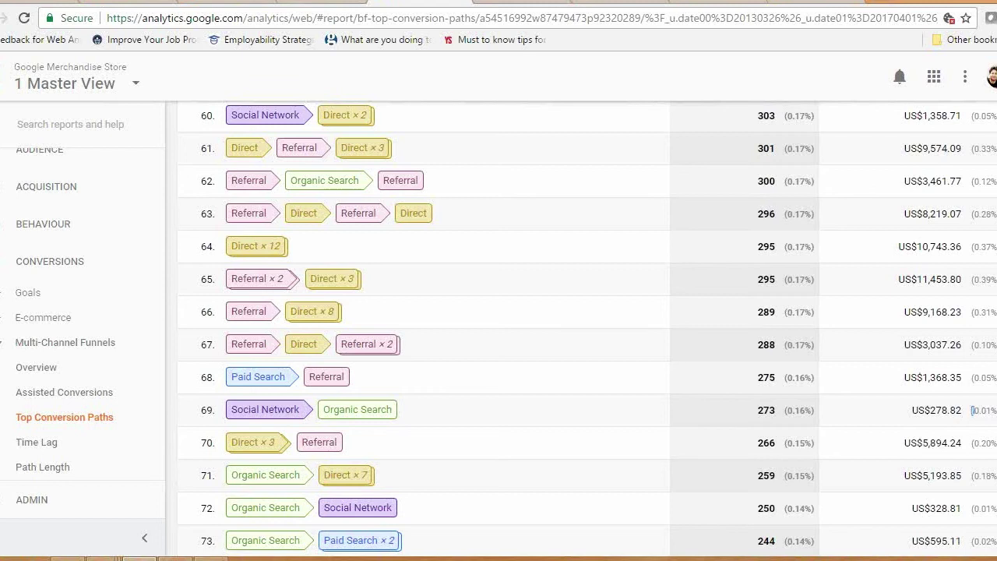
key(Home)
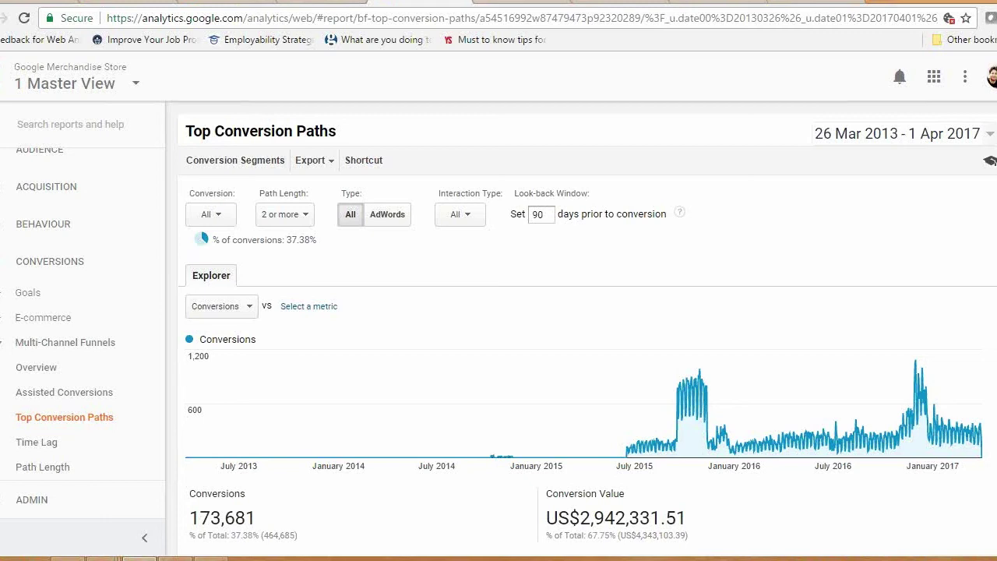
- Switch to Radian6 and configure the River of News widget with the Amazon vs Flipkart profile, monitoring from 90 Days Ago
key(ctrl+Tab)
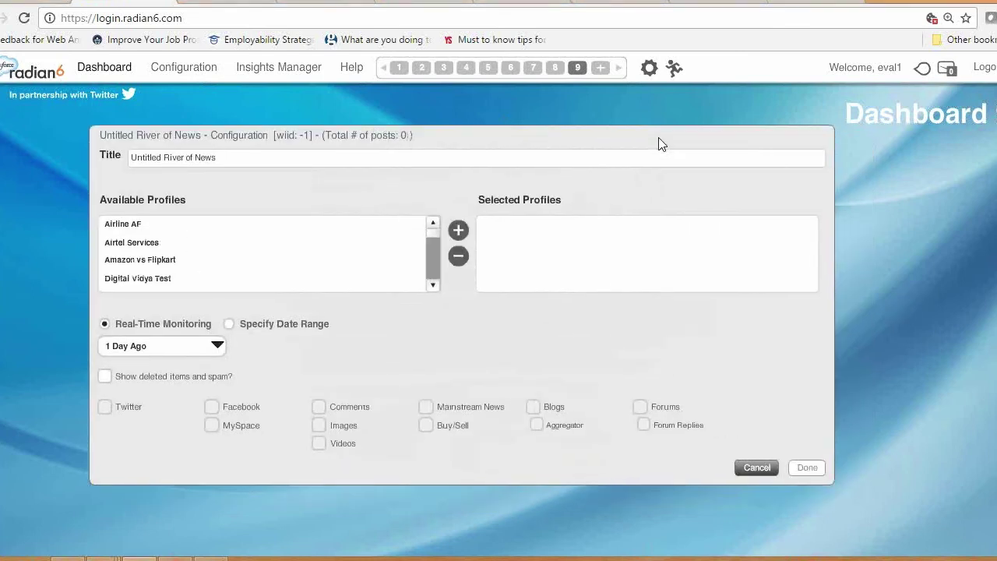
click(250, 271)
click(459, 229)
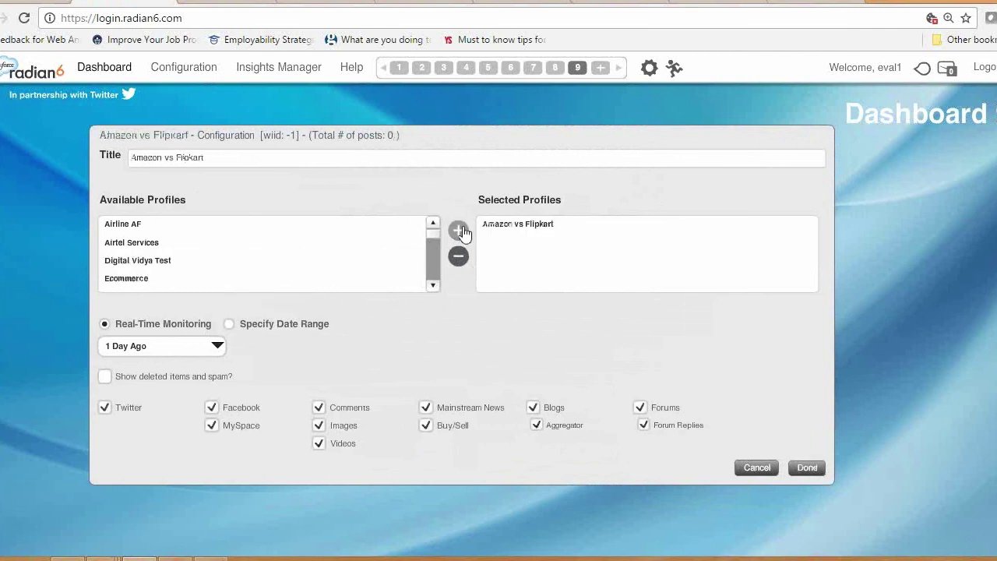
click(207, 349)
click(158, 515)
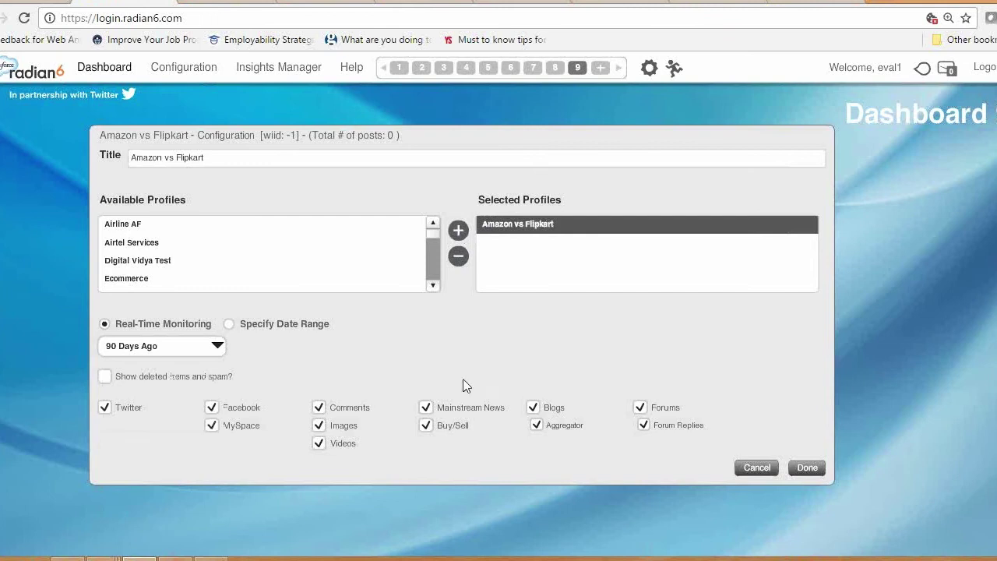
click(799, 454)
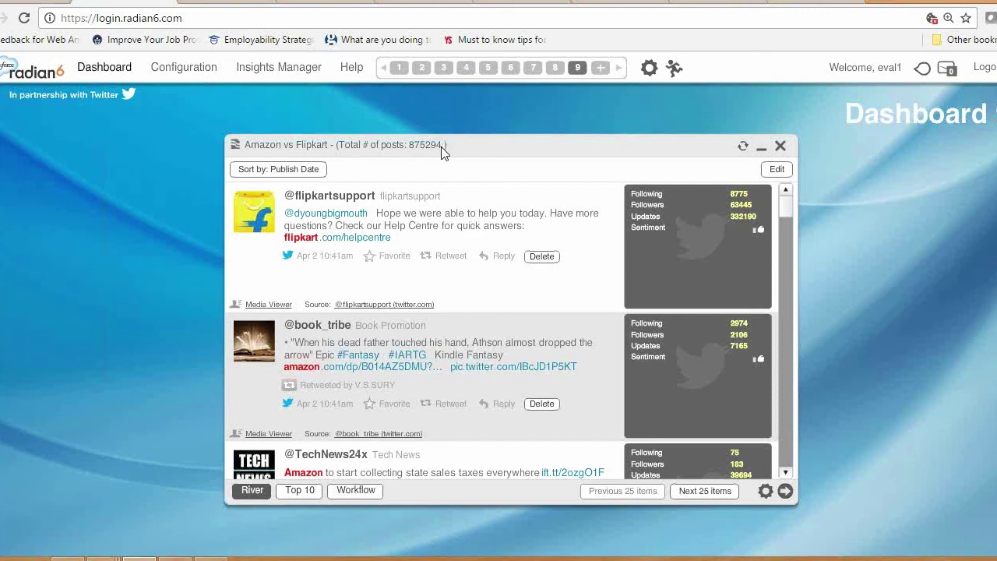
- Reposition the River of News widget and look through its Amazon vs Flipkart posts
drag(441, 152, 397, 143)
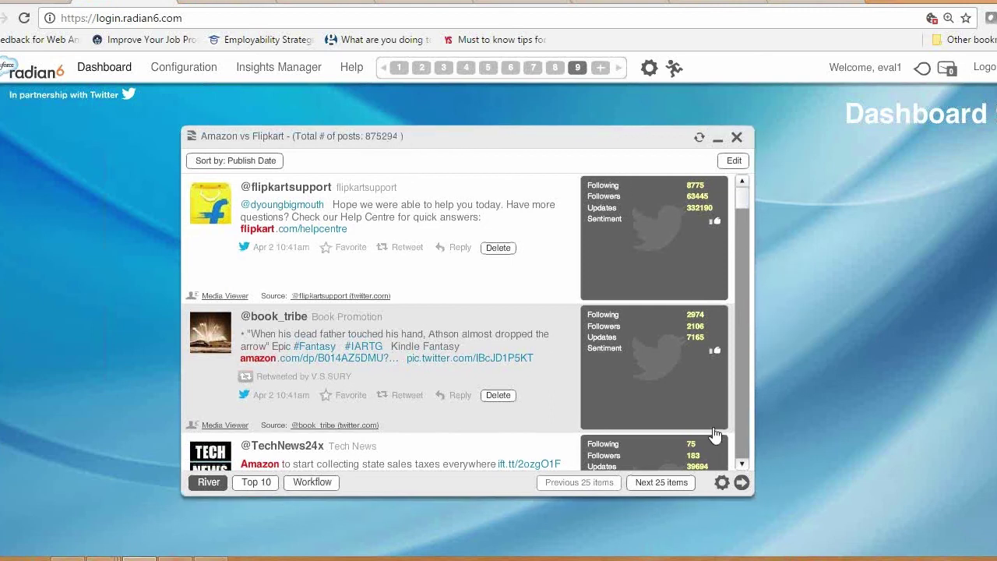
scroll(740, 462, down, 7)
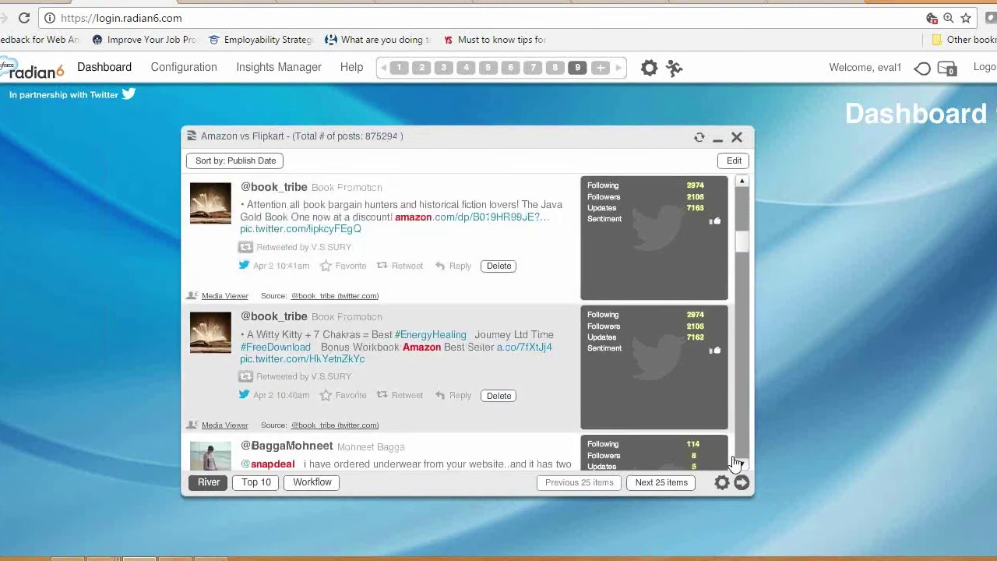
drag(740, 240, 741, 189)
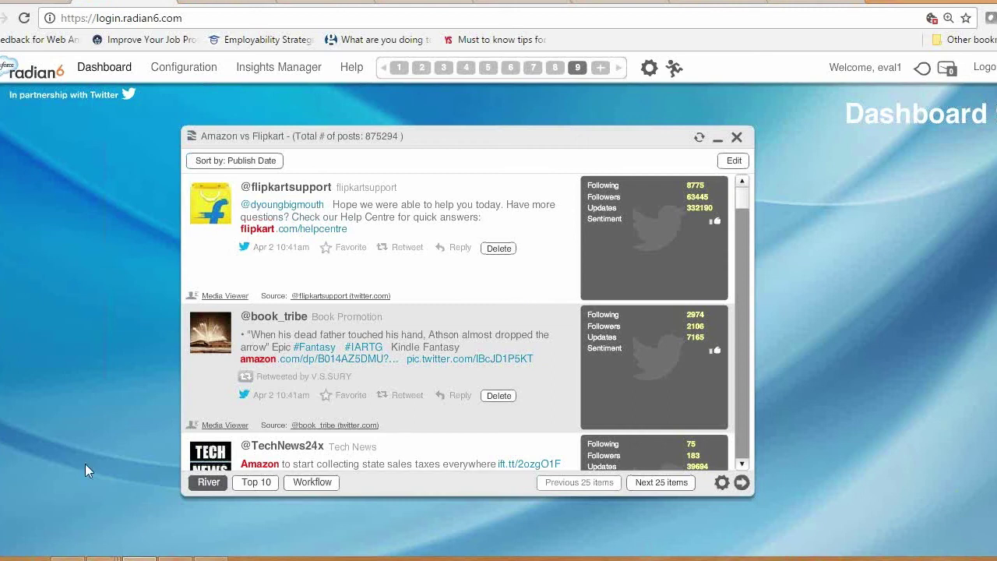
- Add a trend chart widget for the Amazon vs Flipkart profile, using topics and monitoring from 90 Days Ago
click(4, 430)
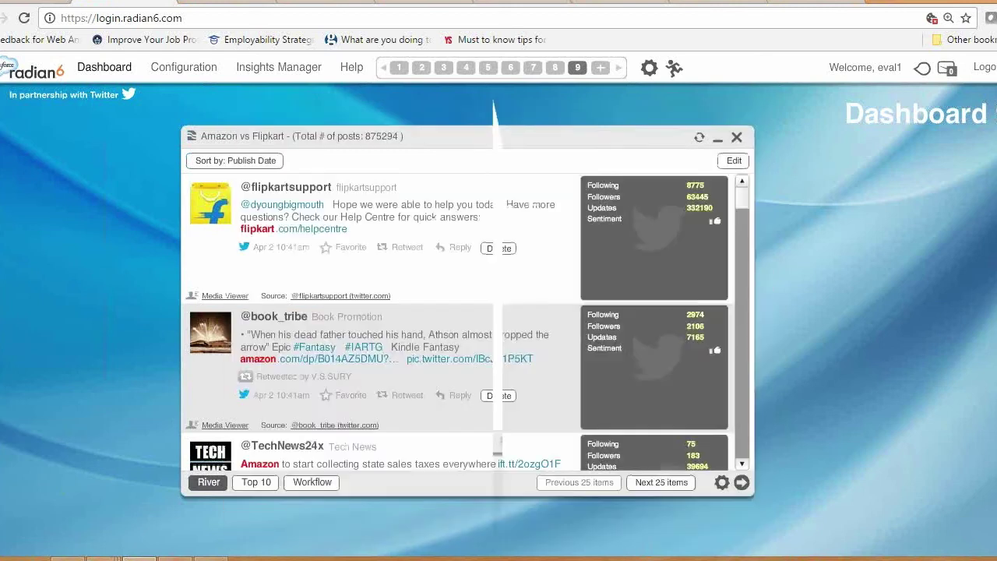
click(239, 234)
click(496, 203)
click(327, 303)
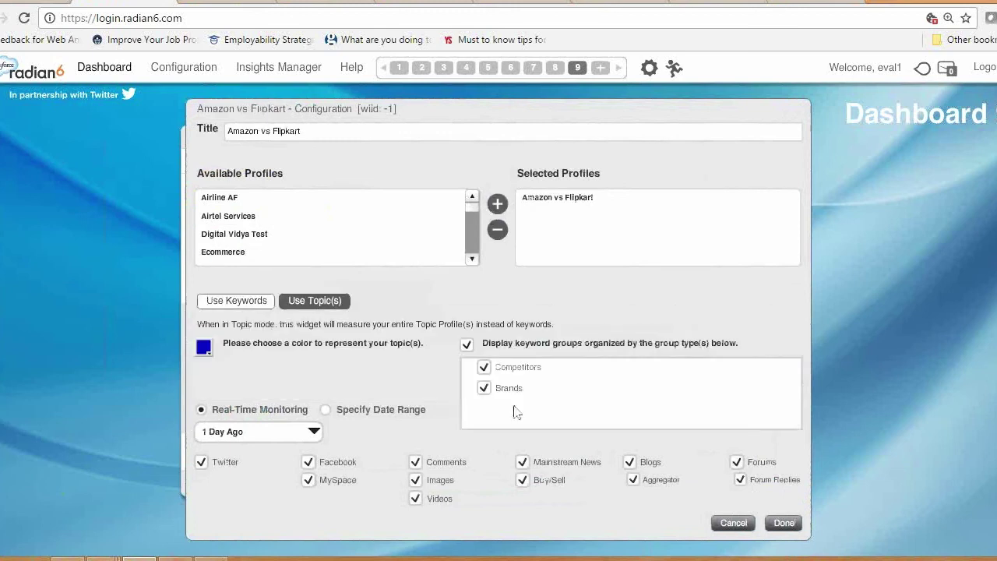
click(270, 433)
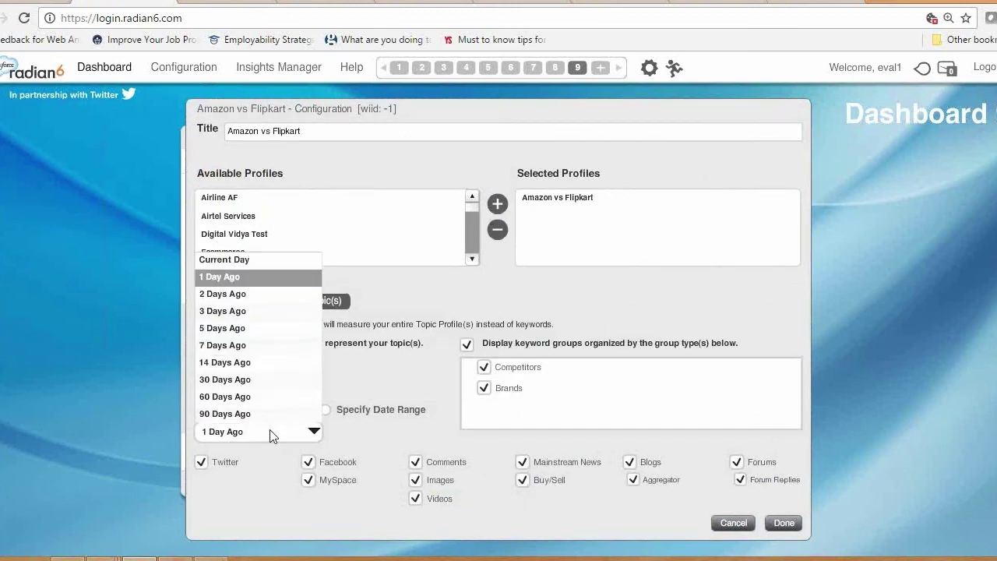
click(238, 414)
click(784, 524)
- Reposition and enlarge the Amazon vs Flipkart trend chart to cover most of the dashboard
drag(467, 210, 299, 157)
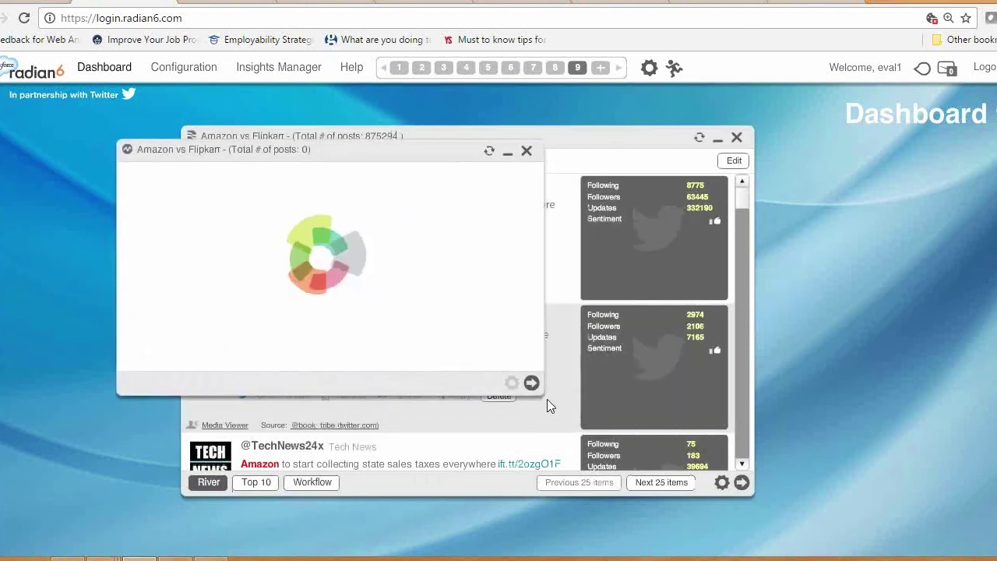
drag(536, 385, 804, 527)
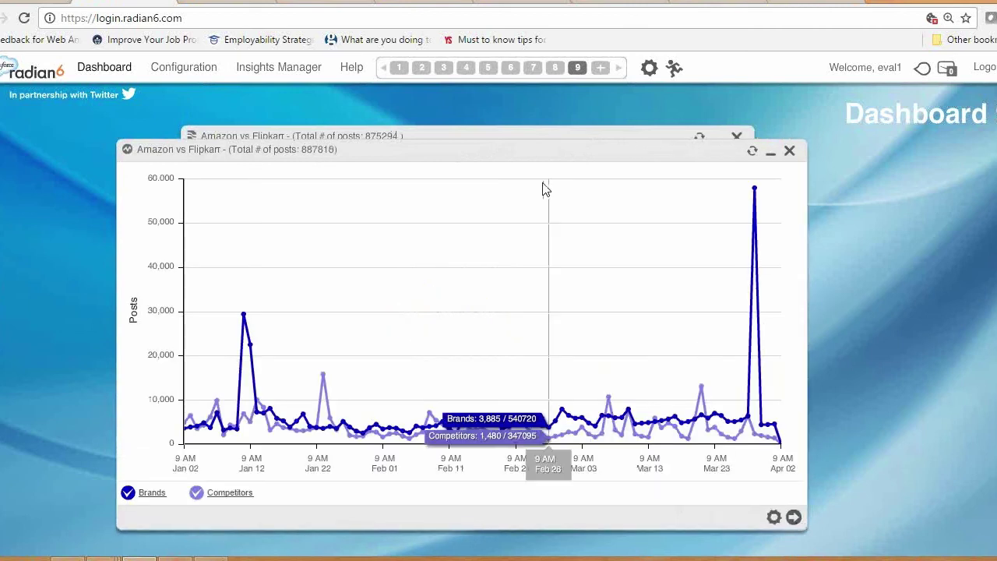
drag(496, 155, 409, 123)
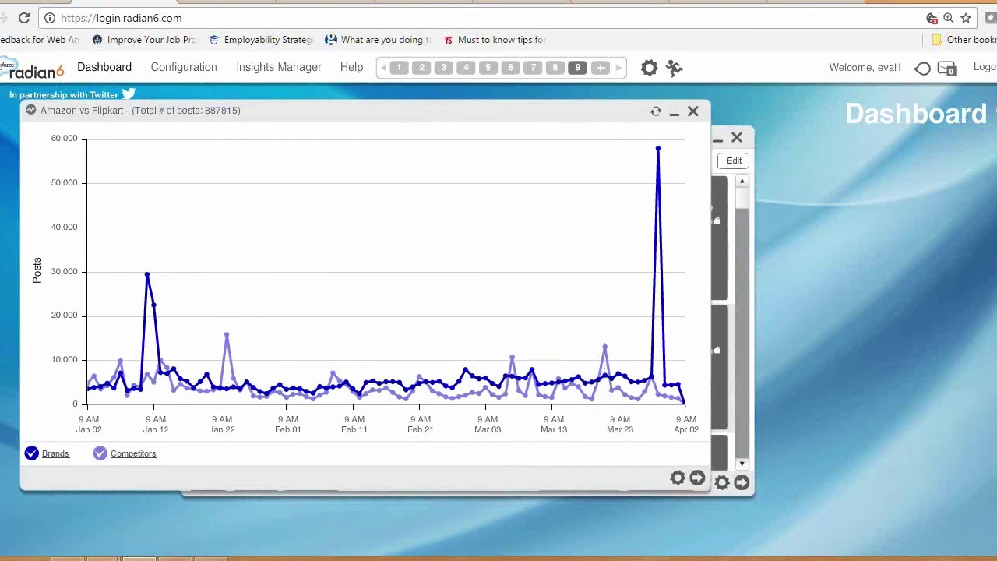
drag(715, 484, 839, 539)
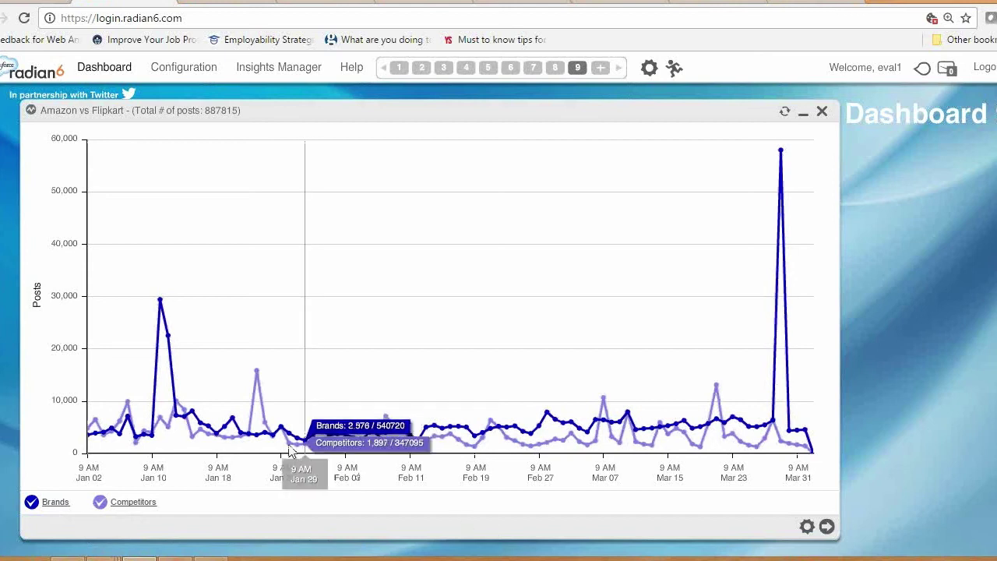
- Inspect the trend chart's spikes and open a Conversation Cloud for the Brands peak on Mar 29
mouse_move(257, 400)
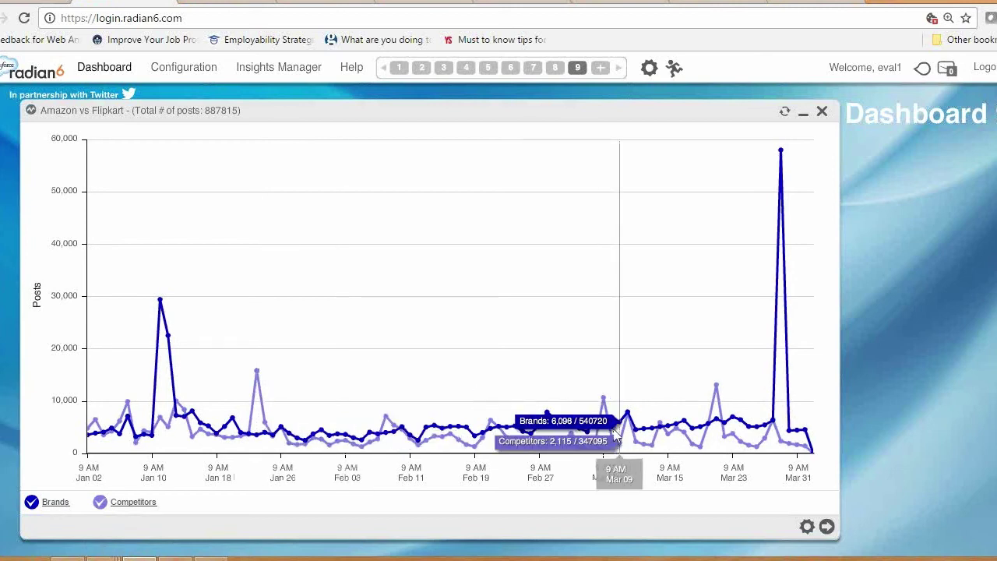
mouse_move(604, 418)
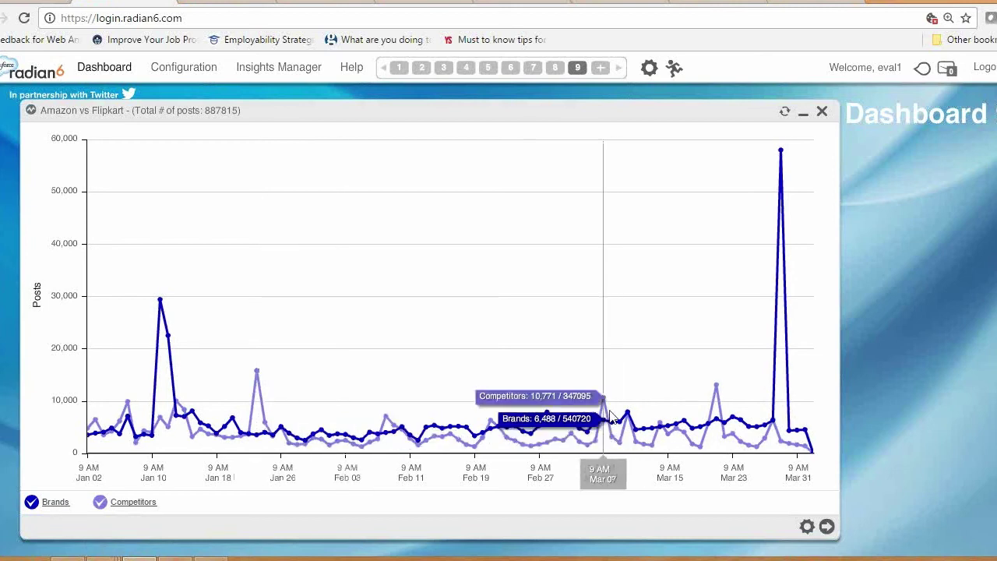
mouse_move(718, 410)
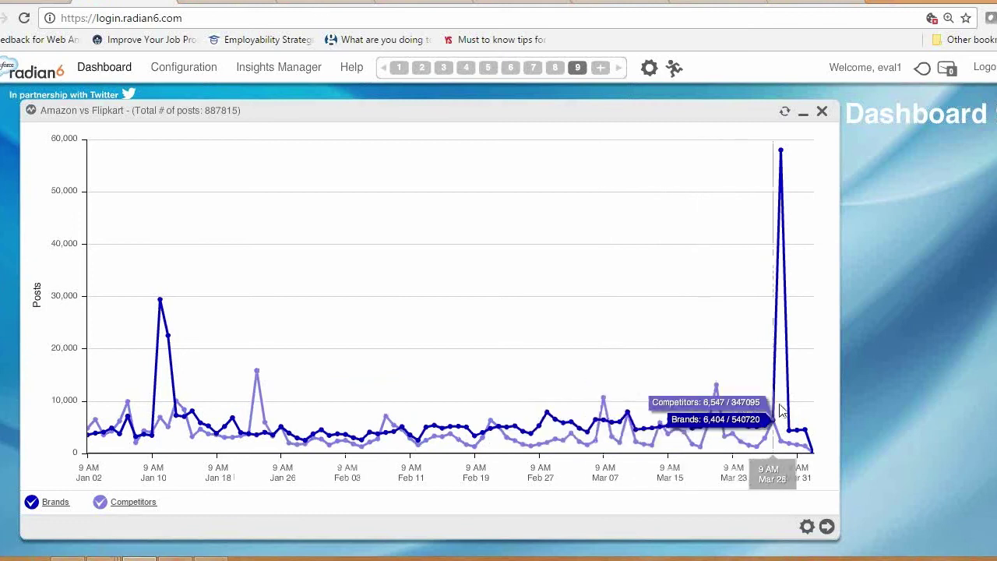
mouse_move(785, 411)
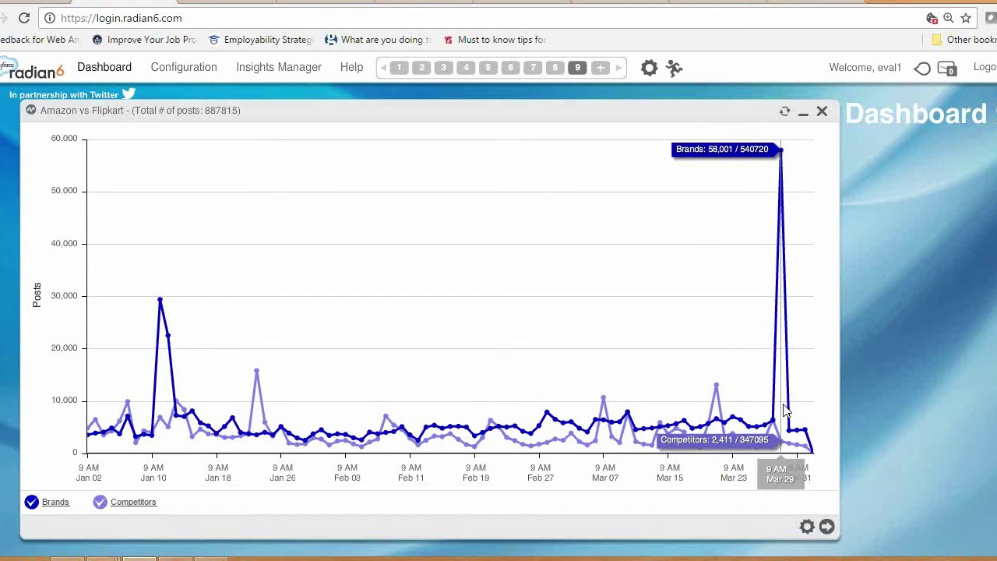
click(781, 152)
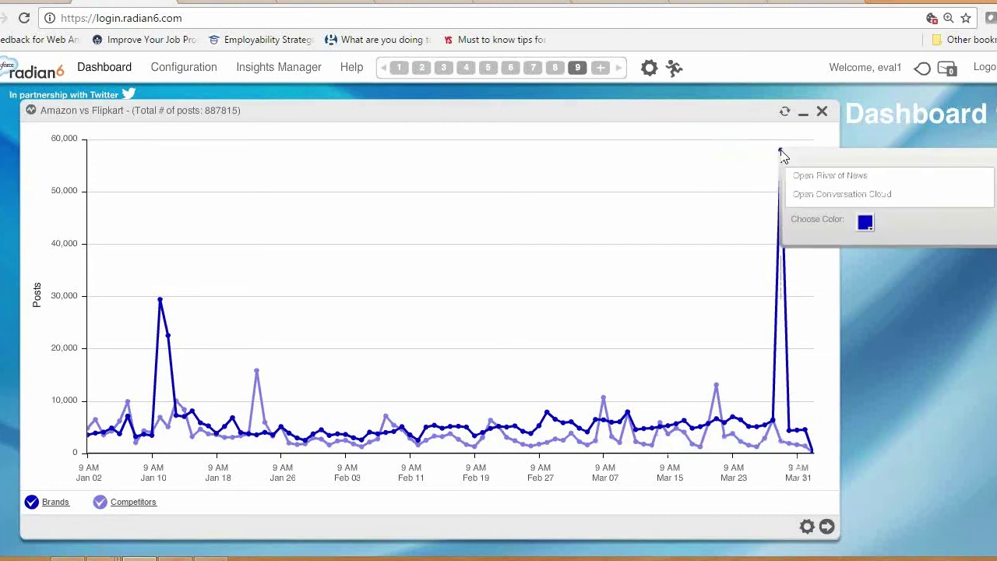
drag(805, 159, 581, 176)
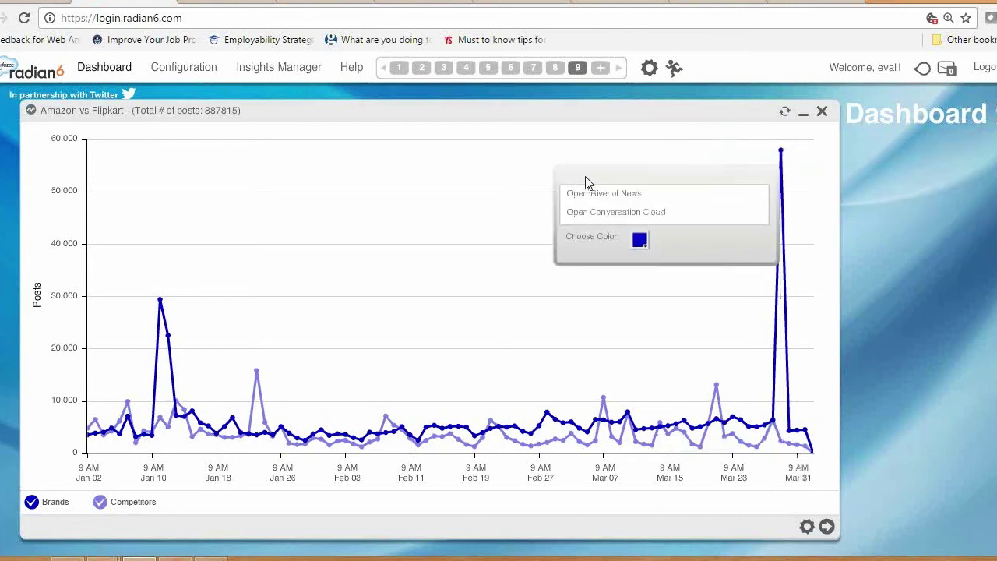
click(633, 213)
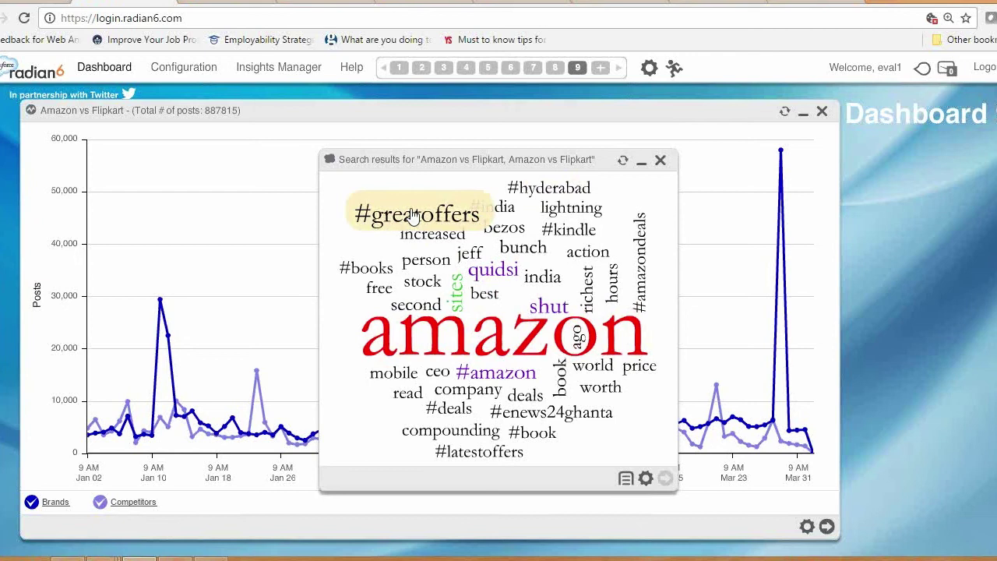
- Check the details of the word amazon in the cloud, then delete the conversation cloud widget
click(480, 337)
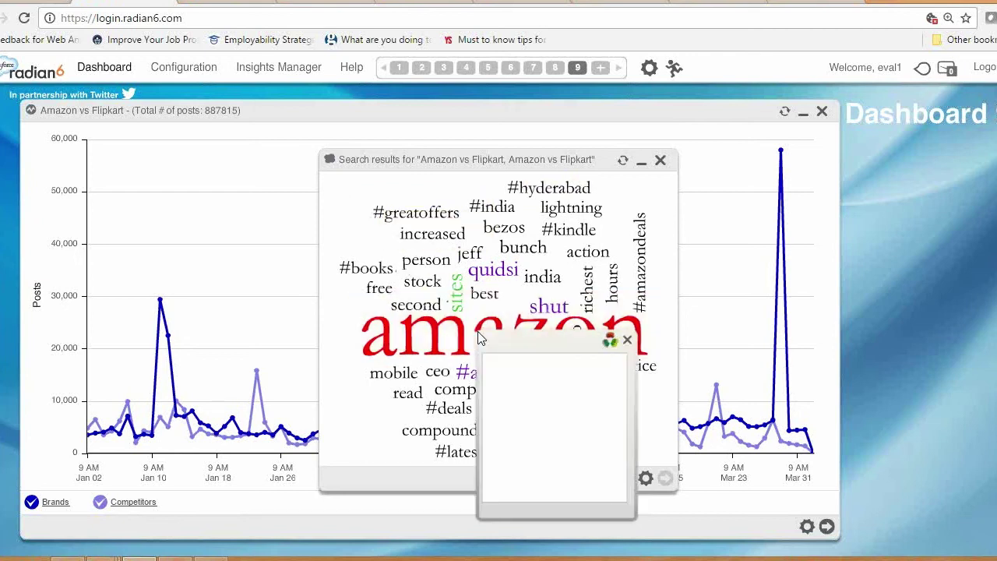
click(627, 318)
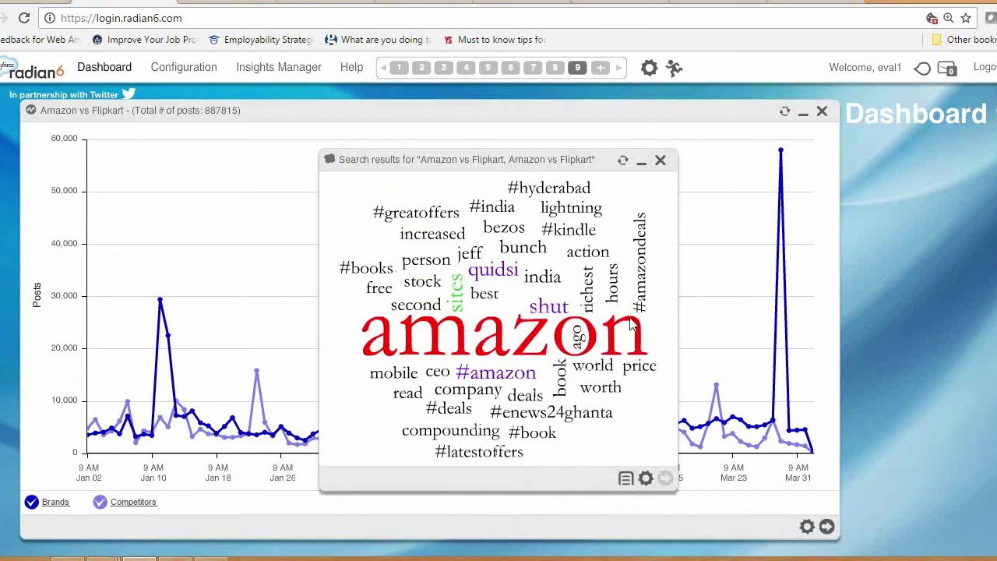
click(661, 161)
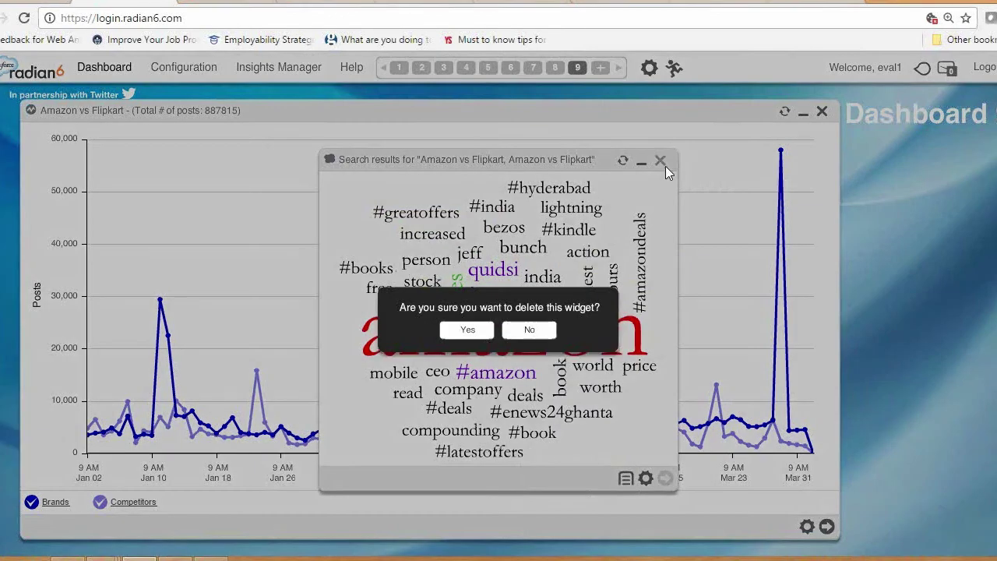
click(464, 335)
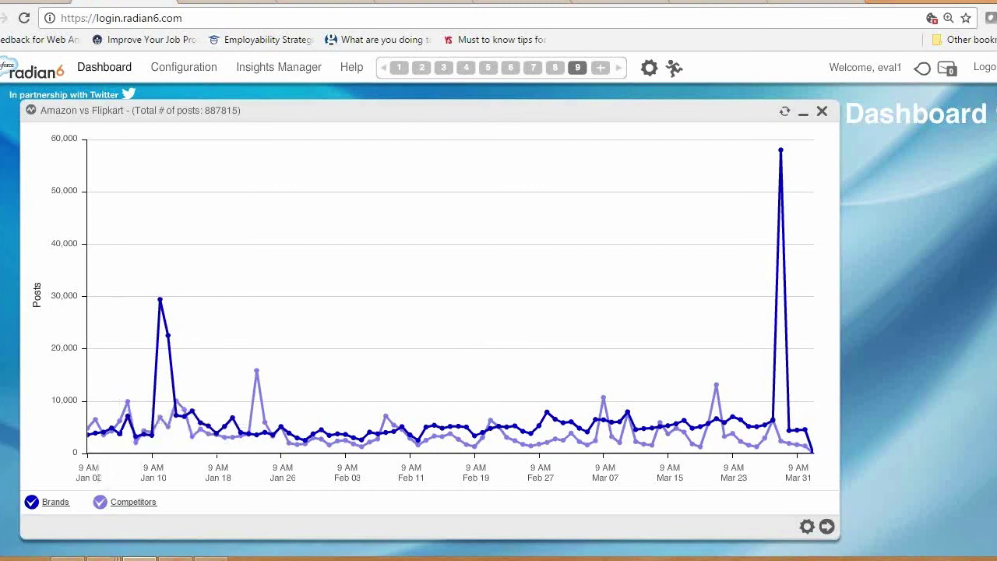
- Add a Topic Analysis widget for the Amazon vs Flipkart profile, using topics and monitoring from 90 Days Ago
click(3, 420)
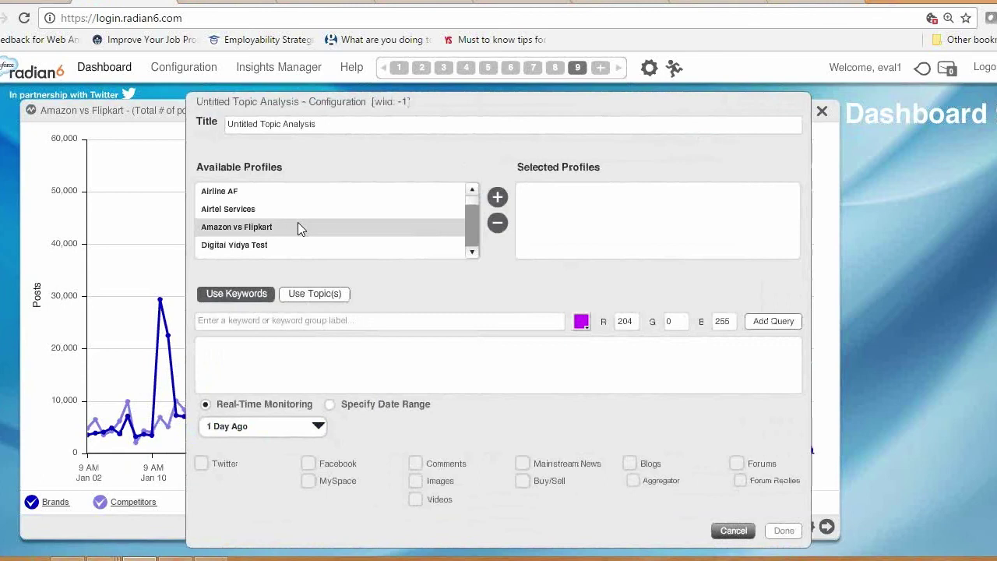
click(298, 223)
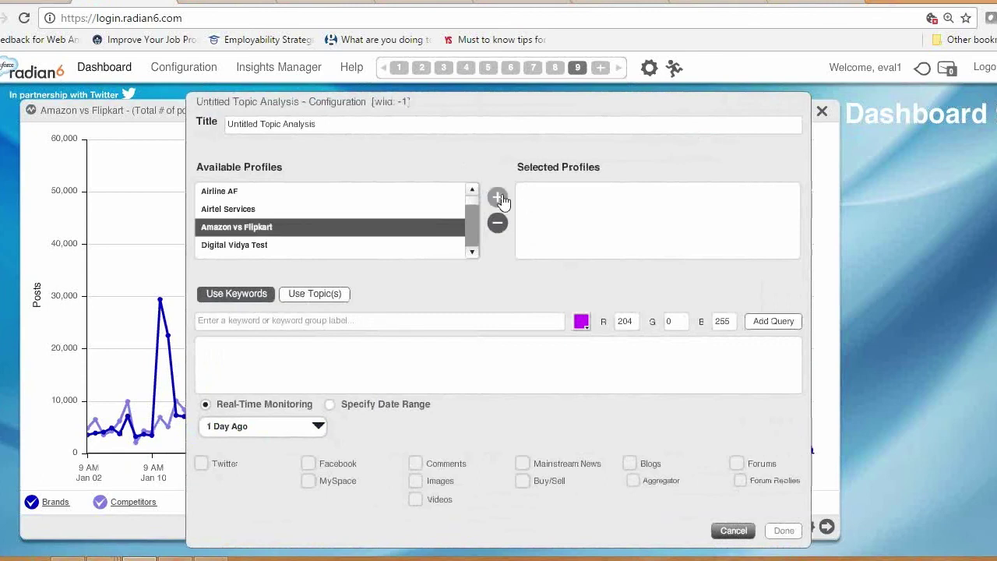
click(497, 198)
click(306, 304)
click(289, 427)
click(260, 406)
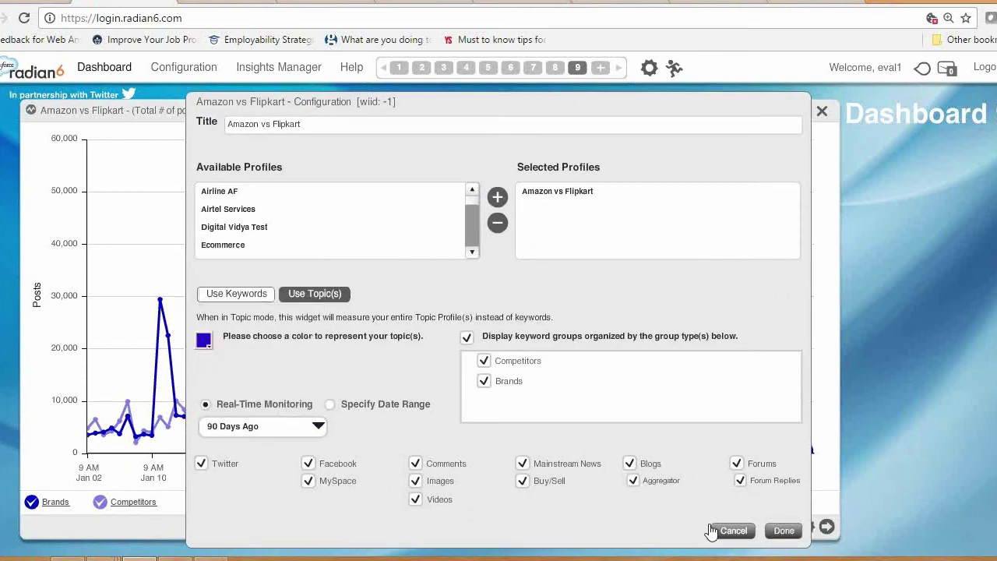
click(783, 531)
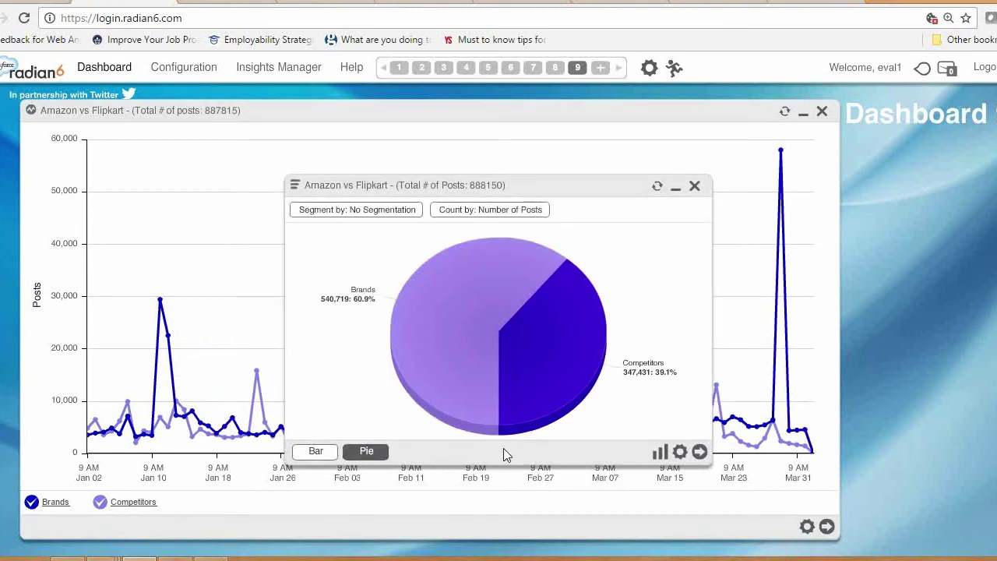
- Display the topic analysis as a bar chart and segment it by the Widget Keywords sentiment option
click(328, 456)
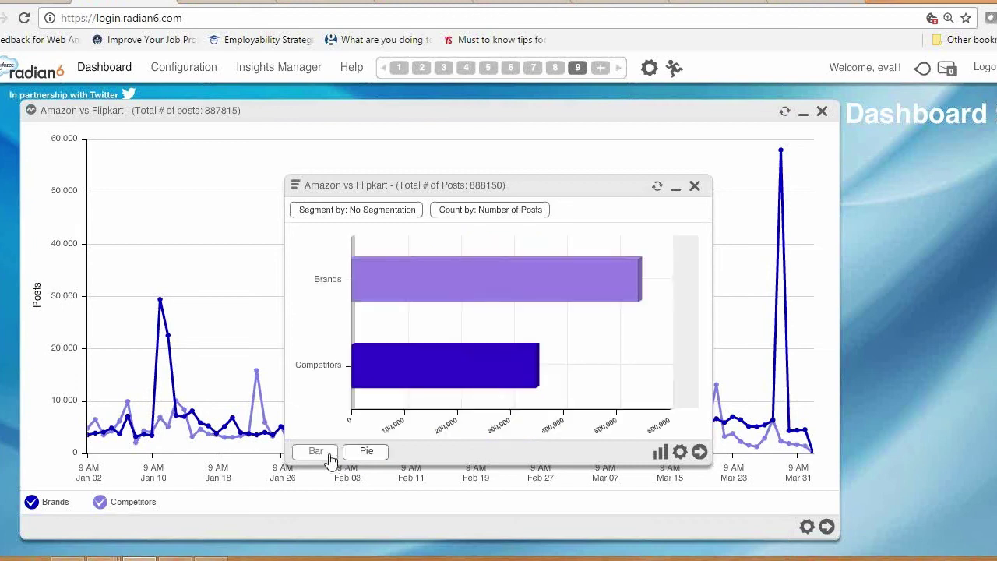
click(318, 212)
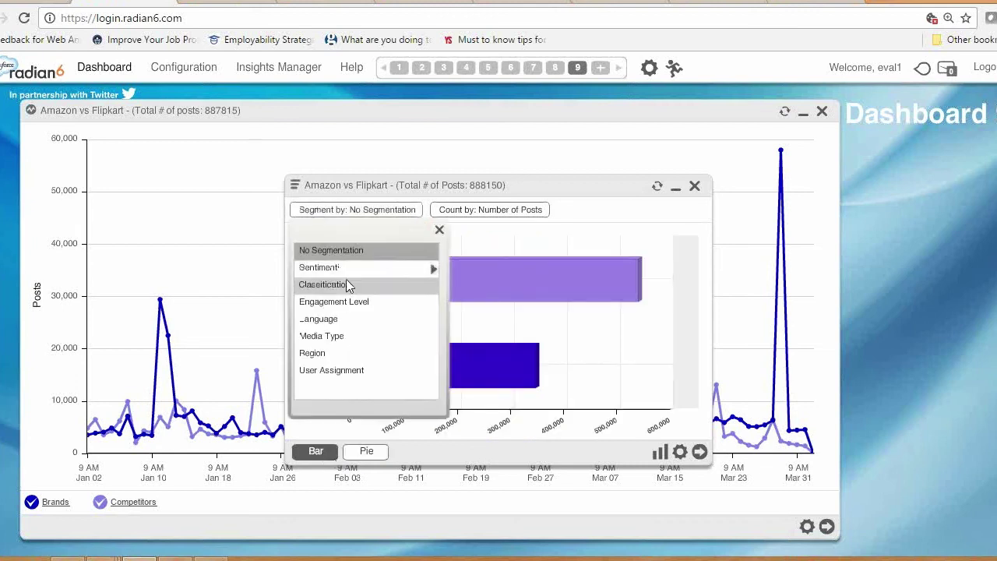
mouse_move(432, 268)
click(466, 278)
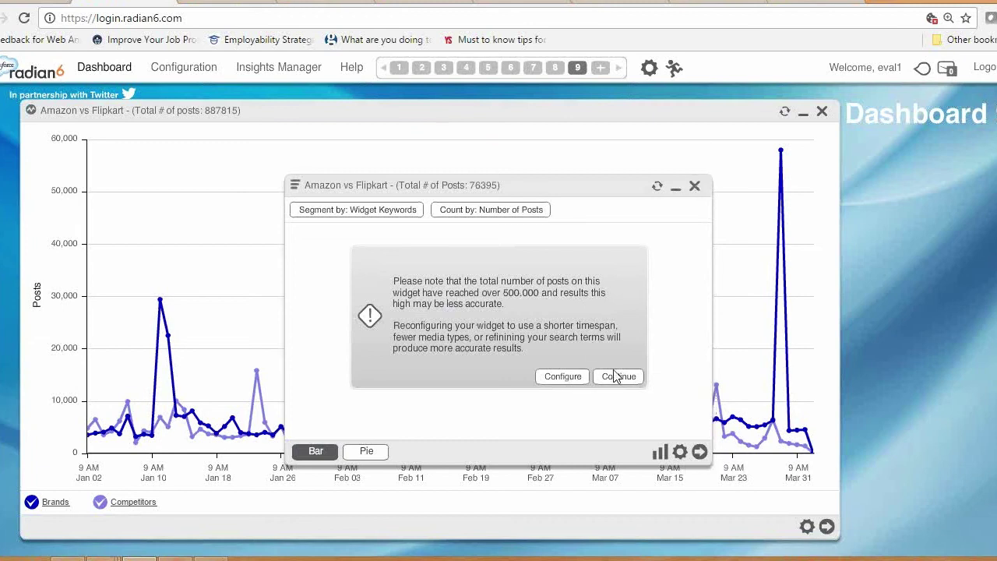
- Reconfigure the Topic Analysis widget to monitor from 3 Days Ago, then continue past its accuracy notice
click(575, 380)
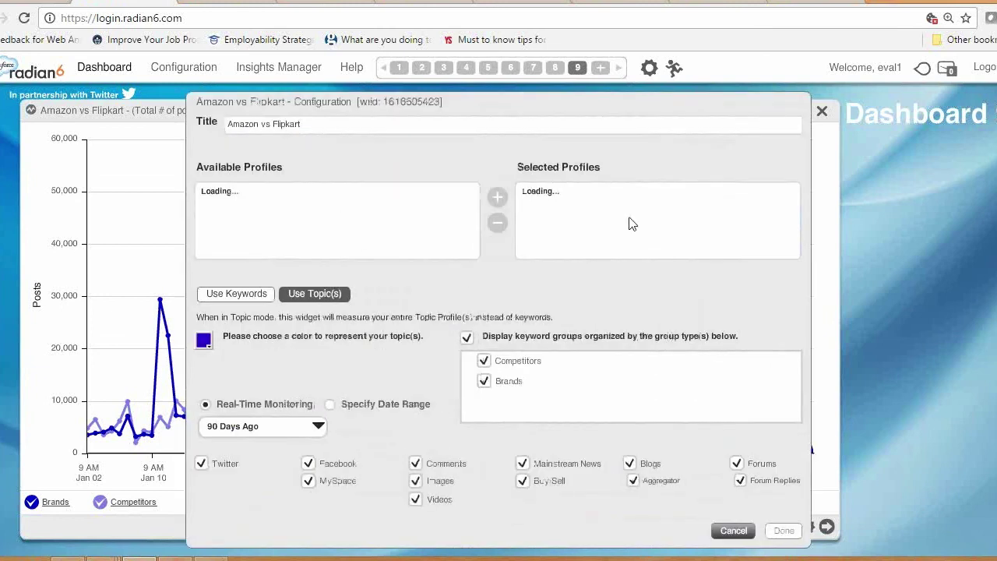
click(251, 430)
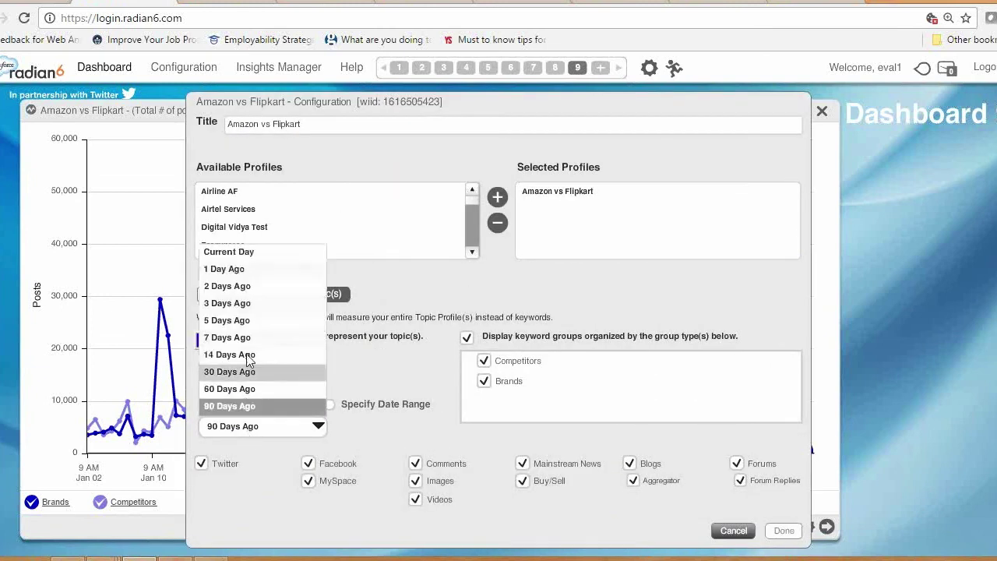
click(228, 305)
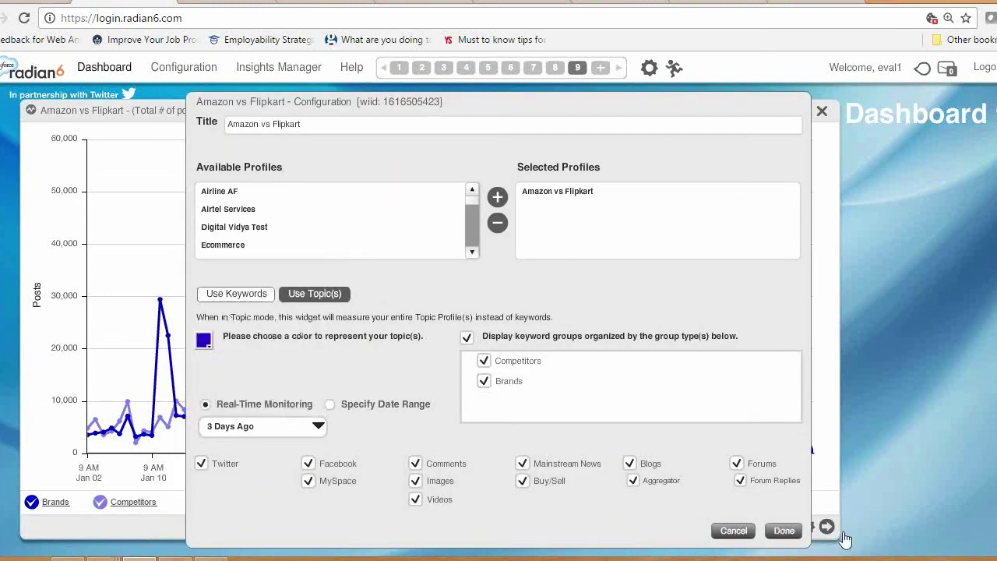
click(798, 534)
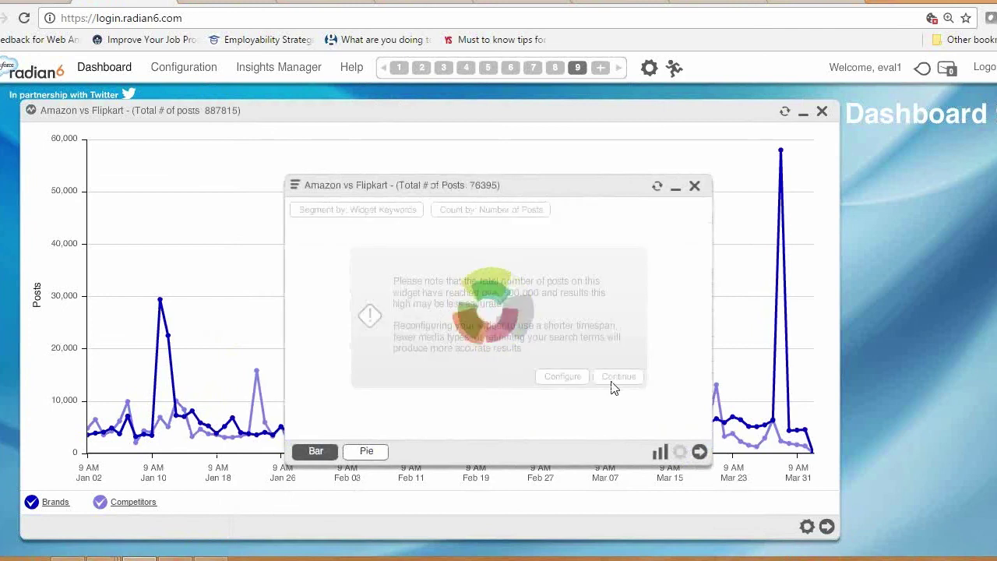
click(612, 380)
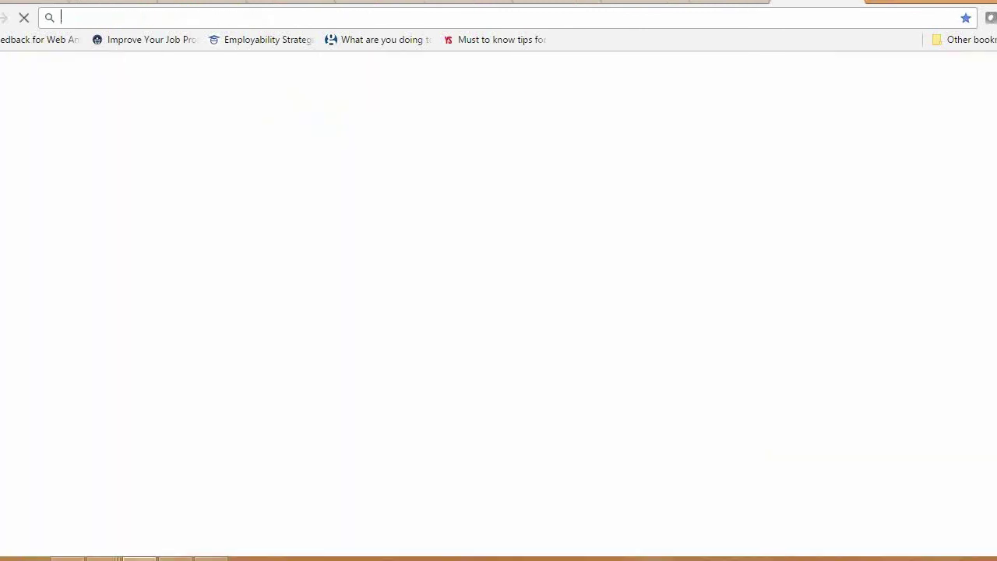
- Go to trackur.com in a new tab and open its free trial sign-up page
text(trackur.com)
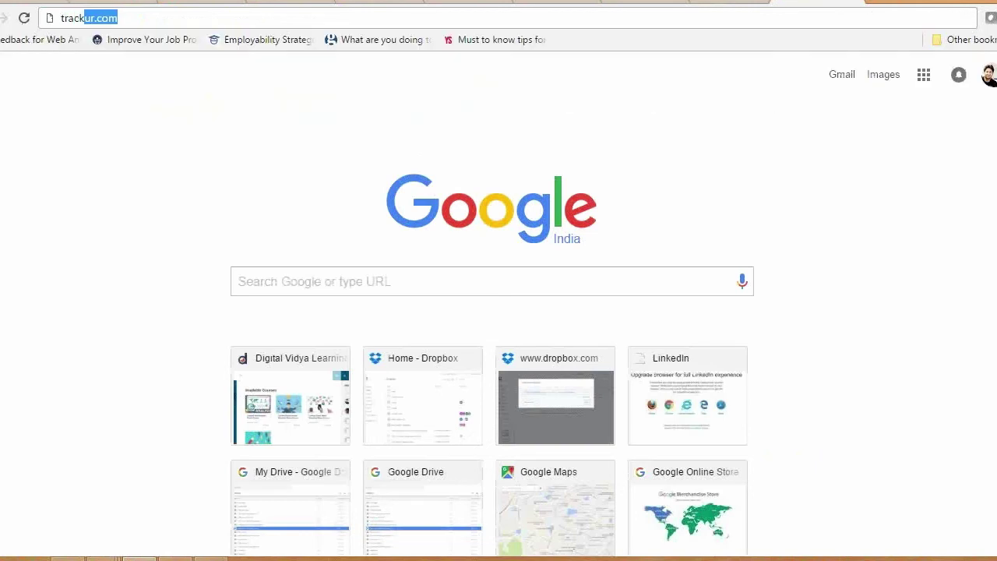
key(Return)
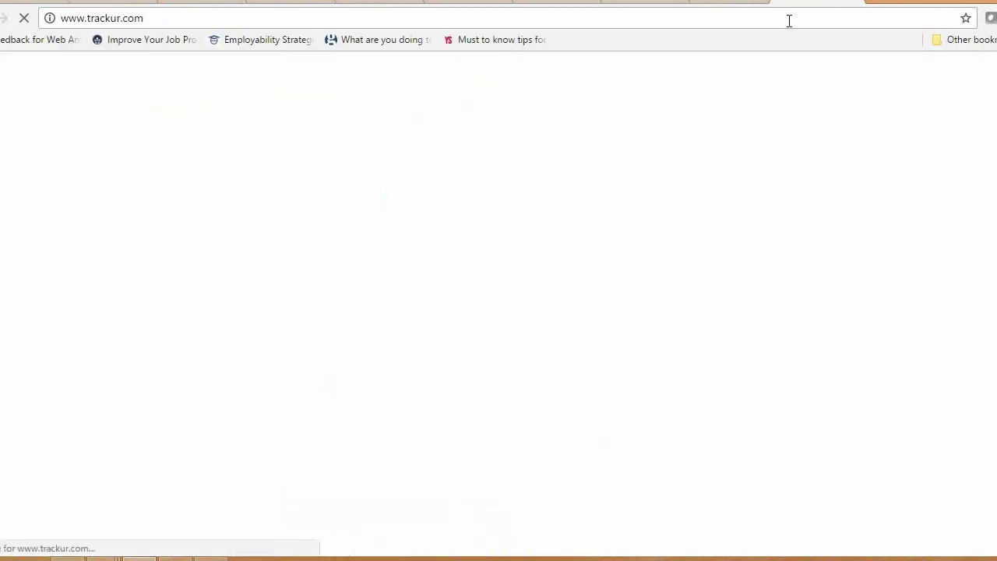
click(782, 20)
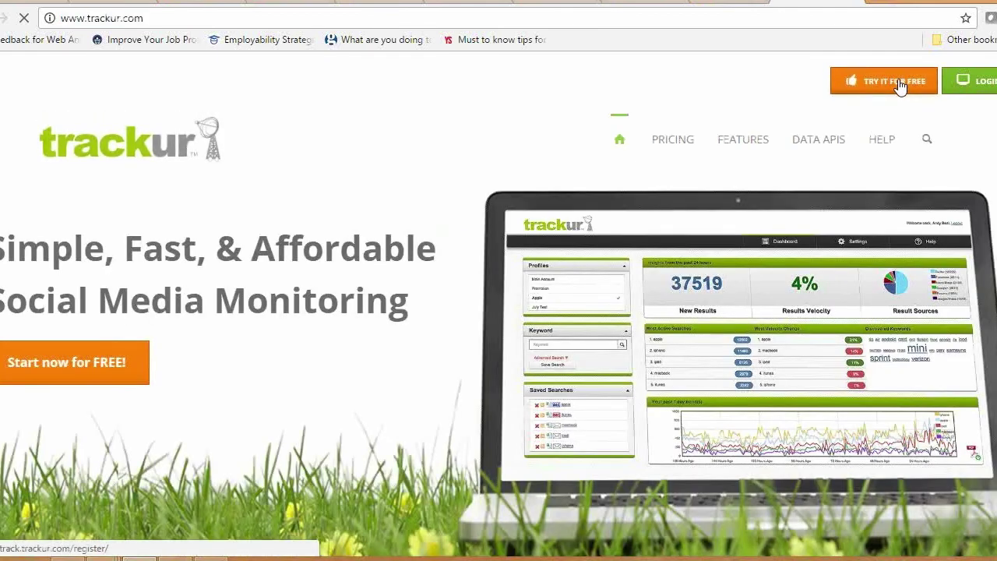
click(899, 86)
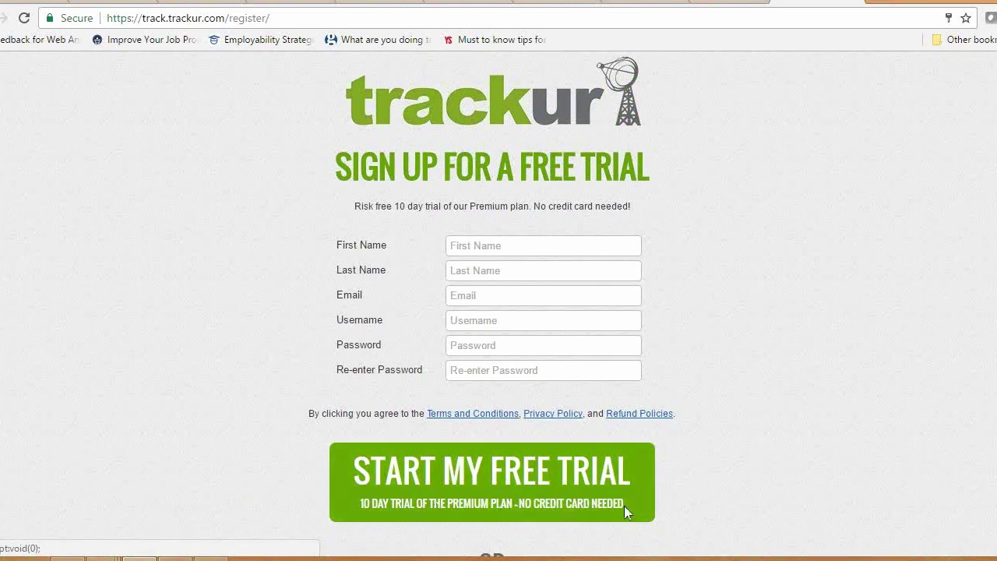
click(541, 23)
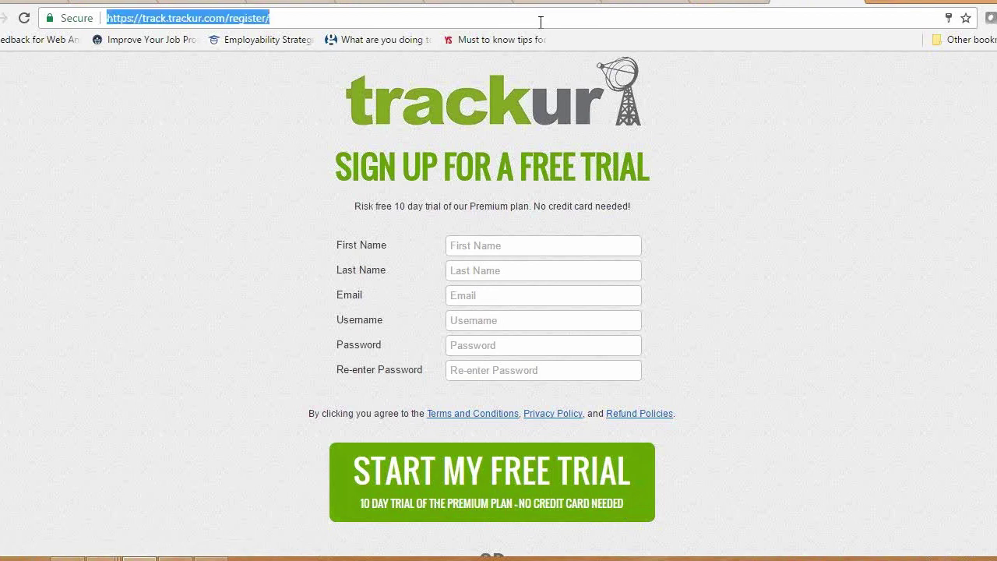
click(945, 398)
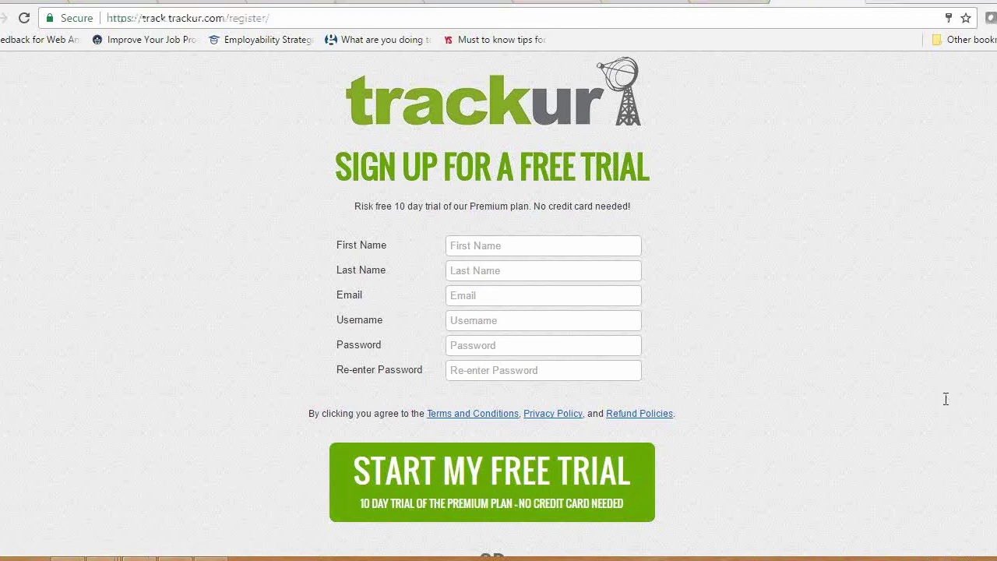
- Search the web for meltwater buzz and open Meltwater's official site from the results
click(716, 21)
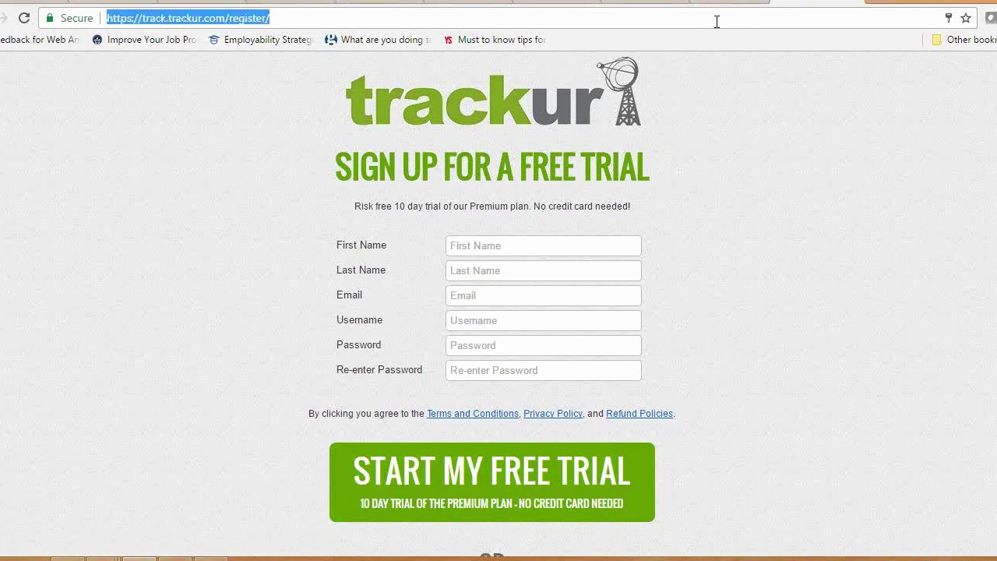
text(meltwater bu)
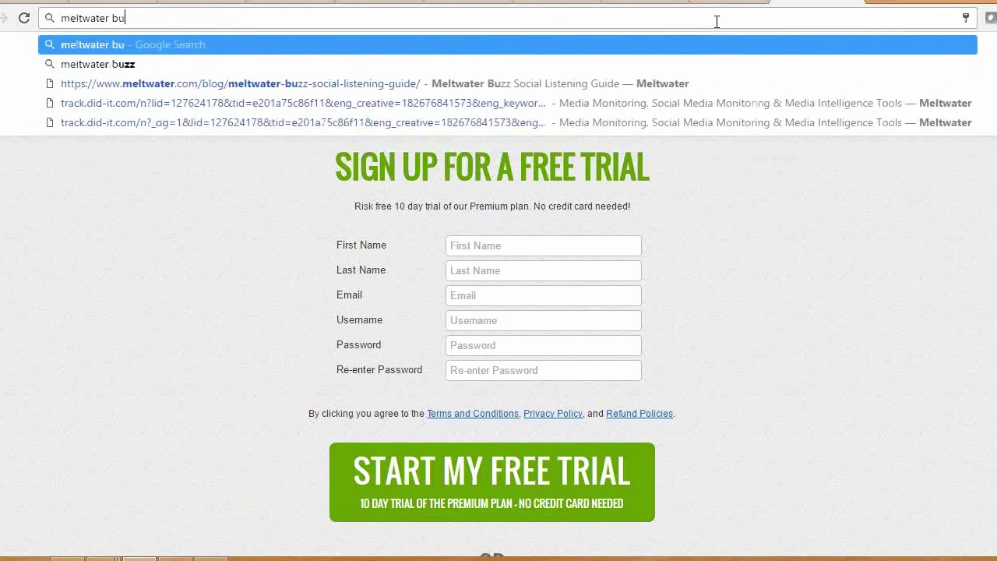
text(zz)
key(Return)
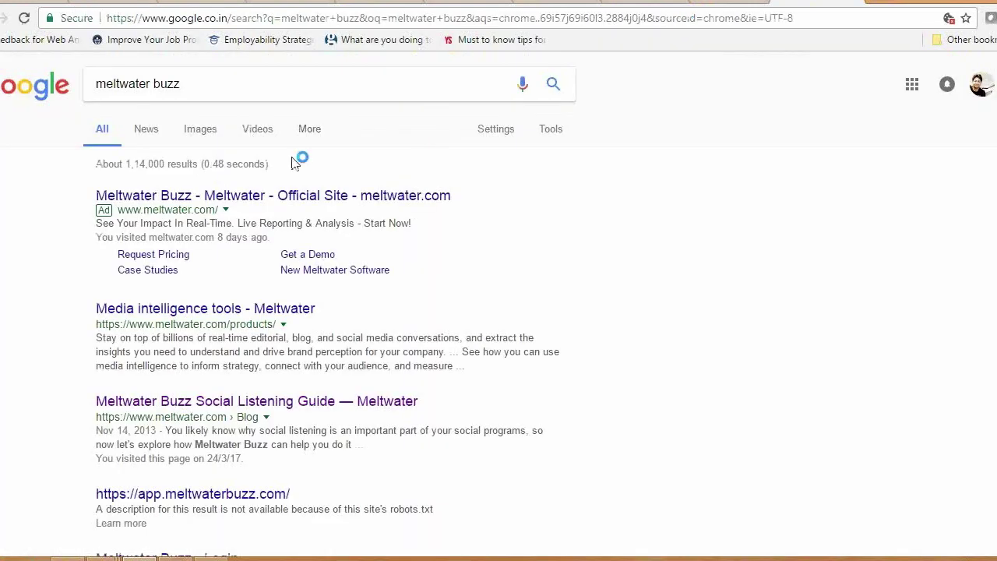
click(206, 204)
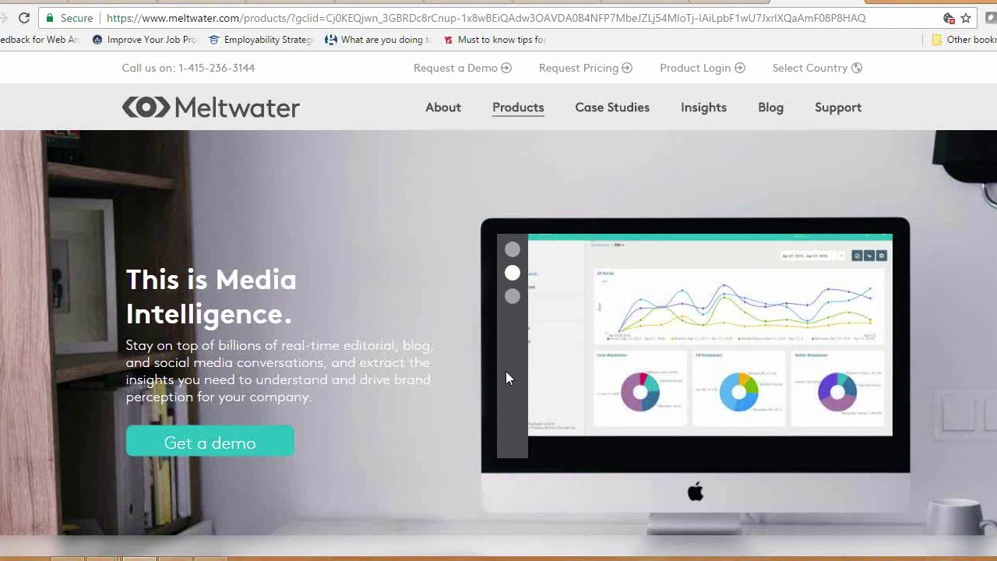
- Open Meltwater's Request Pricing page and review its contact form
click(571, 62)
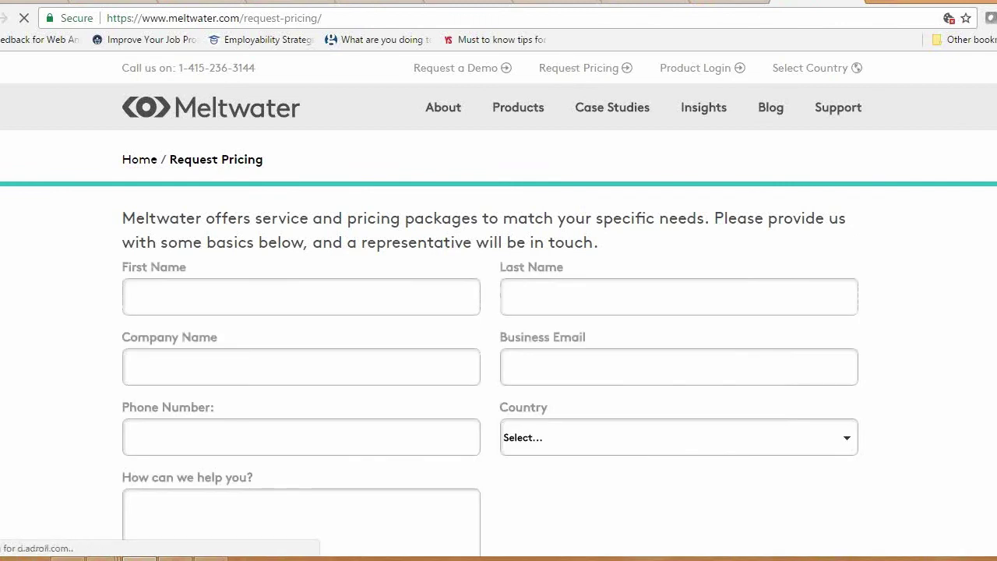
scroll(507, 241, down, 4)
scroll(498, 311, down, 4)
scroll(498, 312, up, 8)
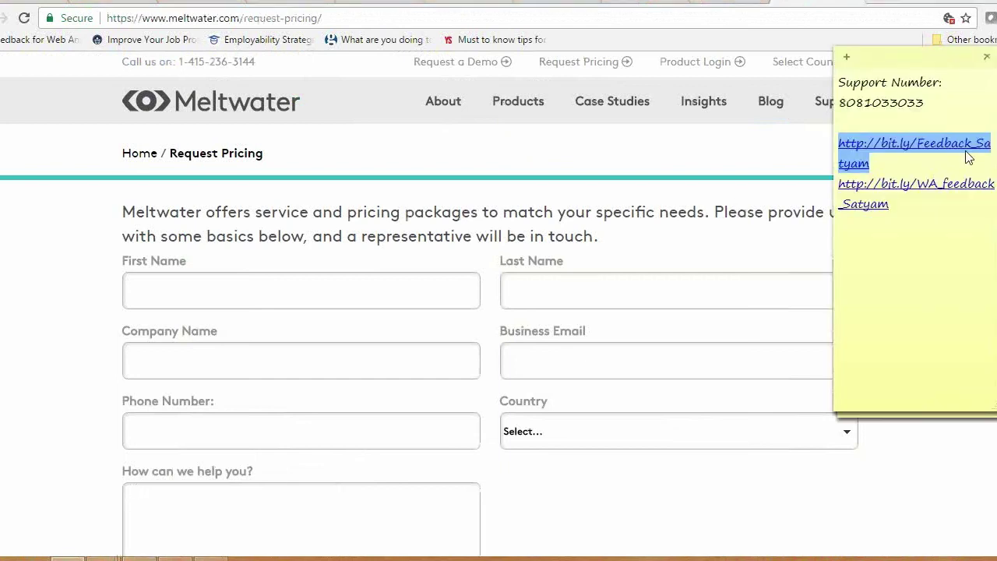
- Select the second feedback link in the sticky note and open the web analytics course feedback form
drag(937, 206, 838, 193)
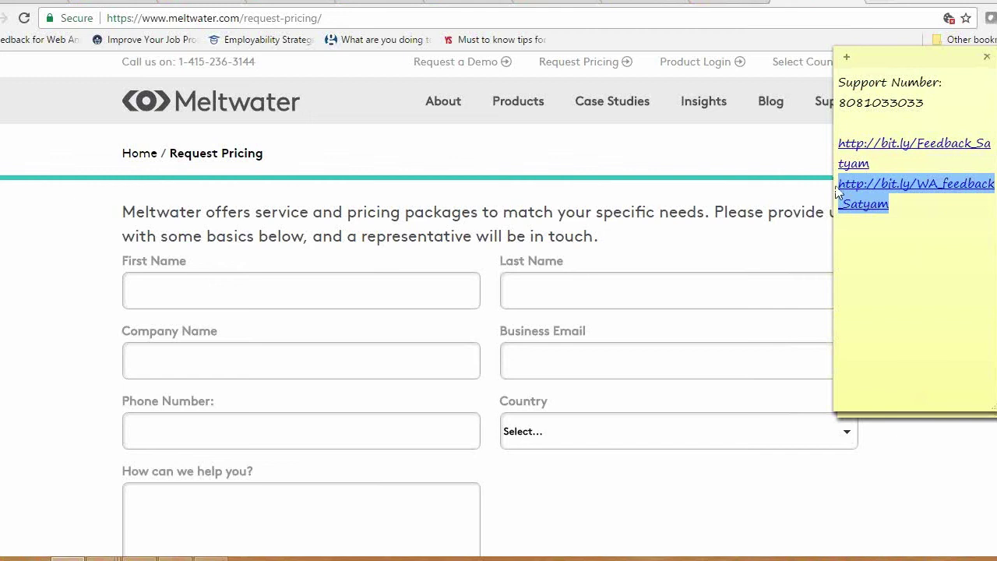
click(534, 435)
click(56, 436)
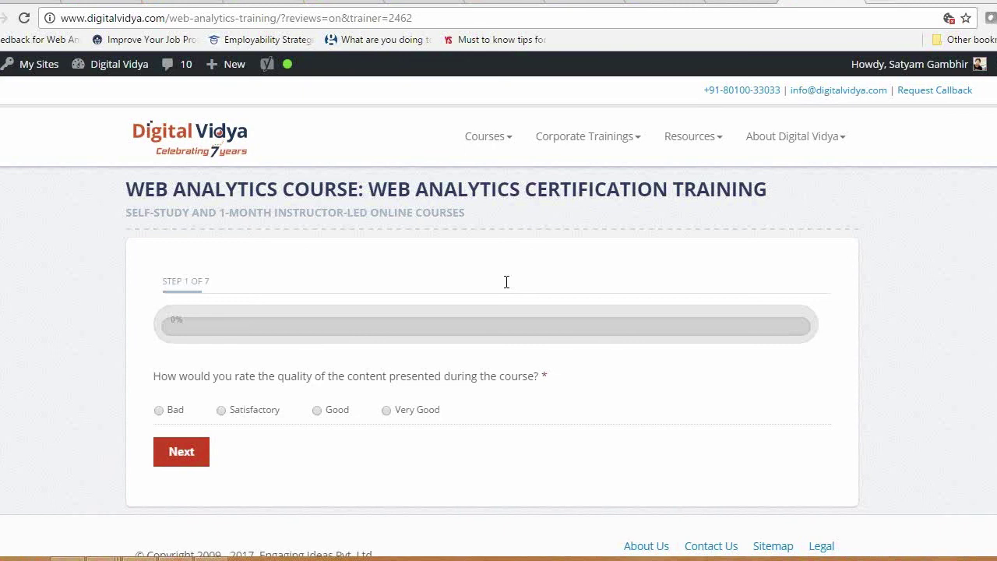
- Look up replace and in a new tab and open the suggested E-Nor article on cleaning up URLs with Search and Replace filters
key(ctrl+t)
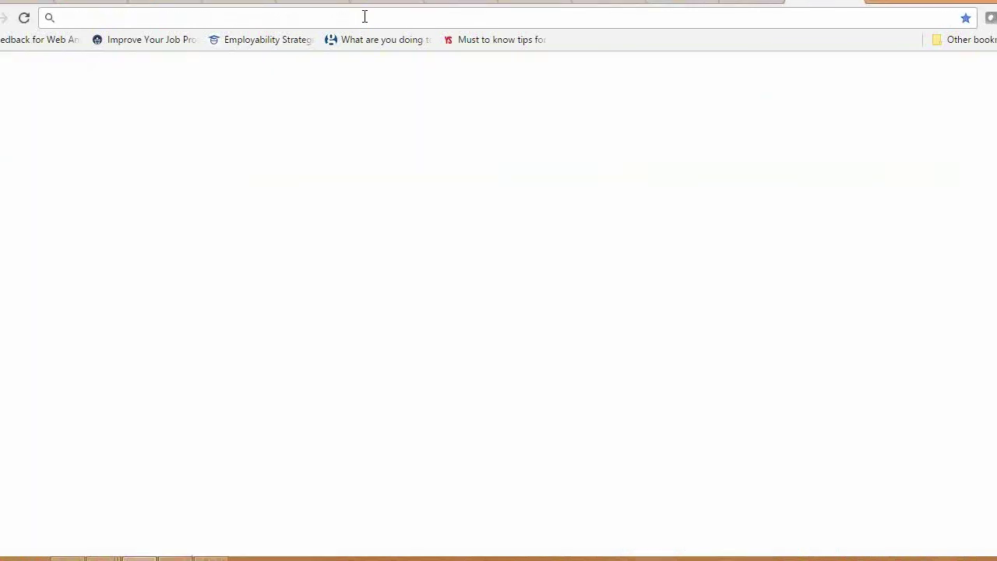
text(replac)
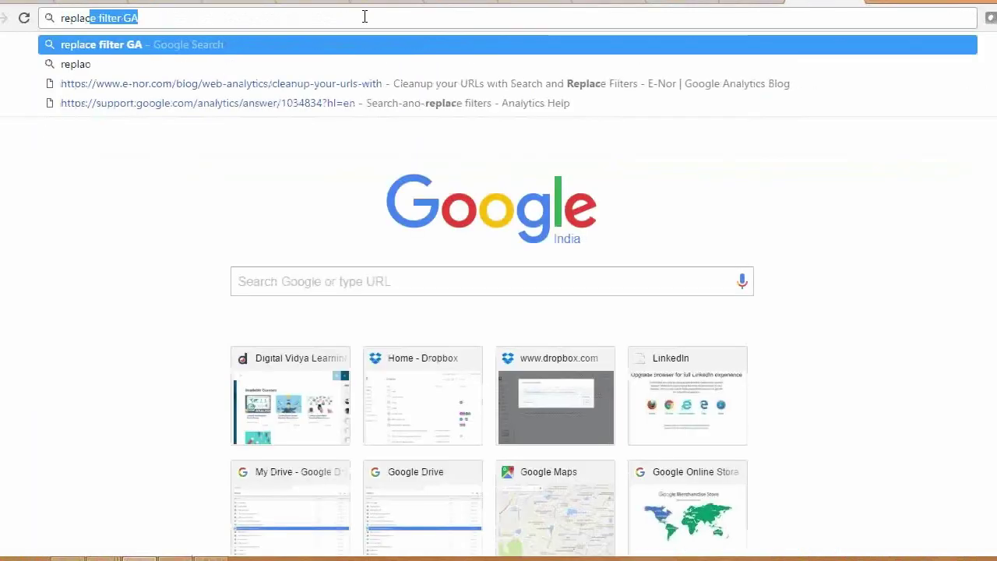
text(e fi)
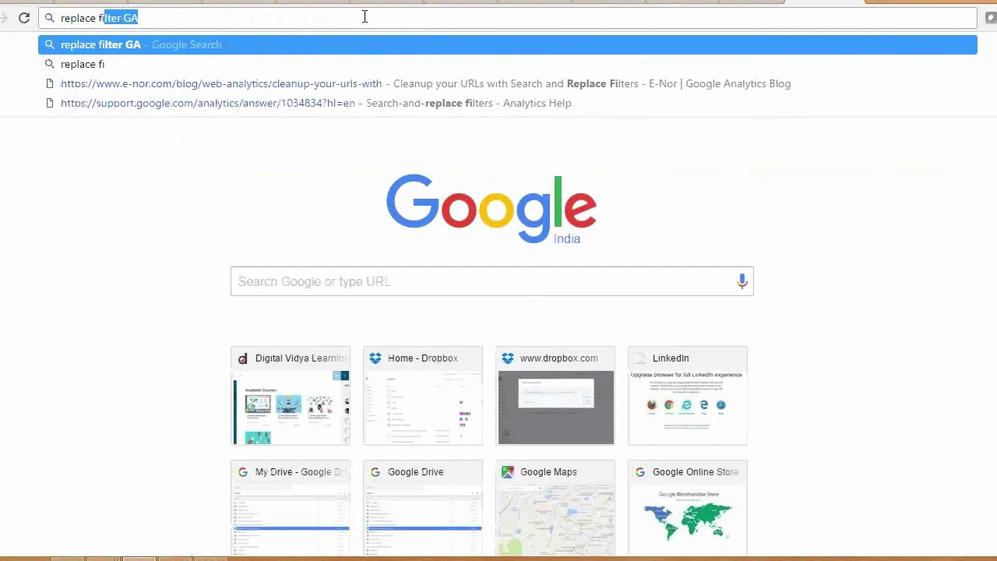
key(BackSpace)
key(BackSpace)
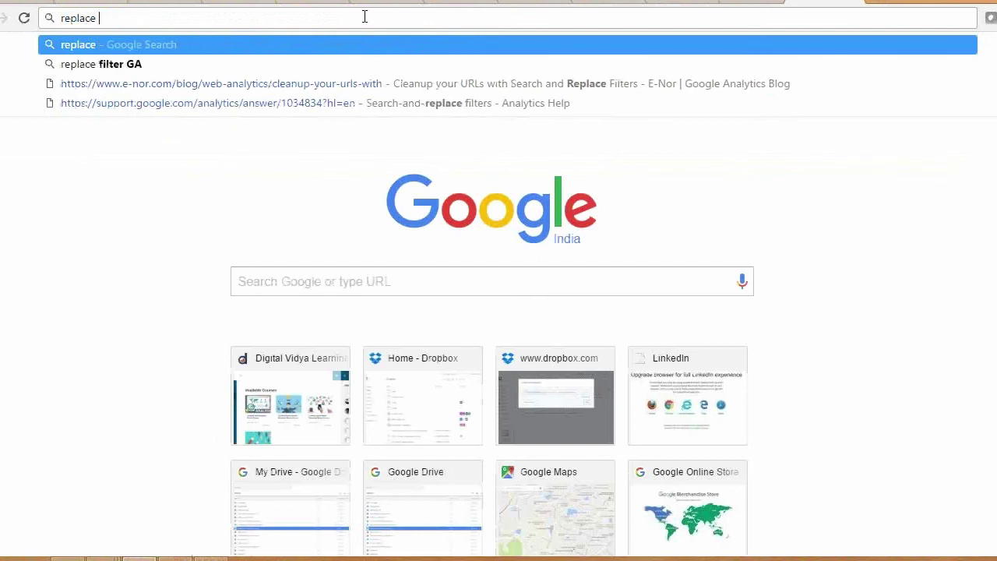
text(and)
key(Down)
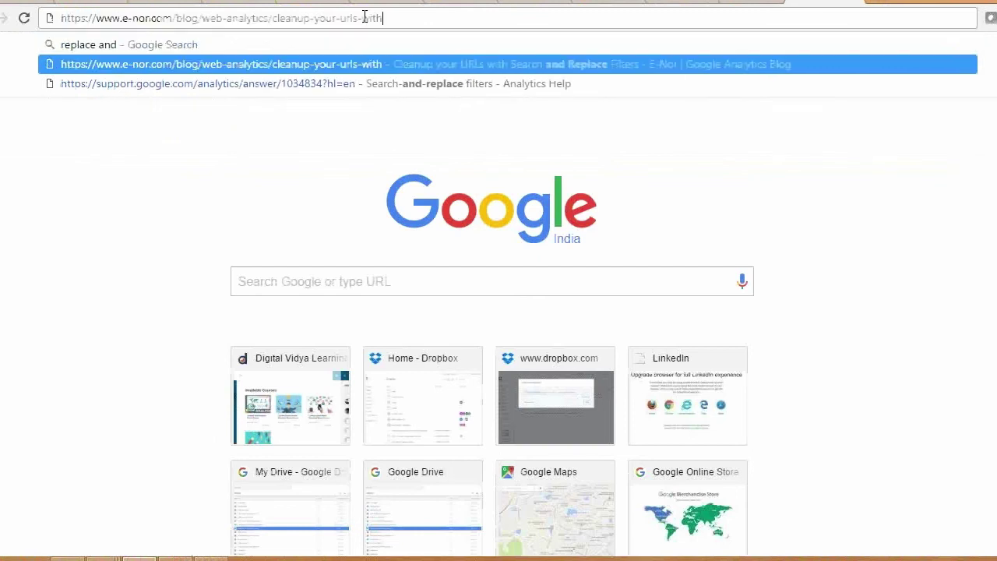
key(Return)
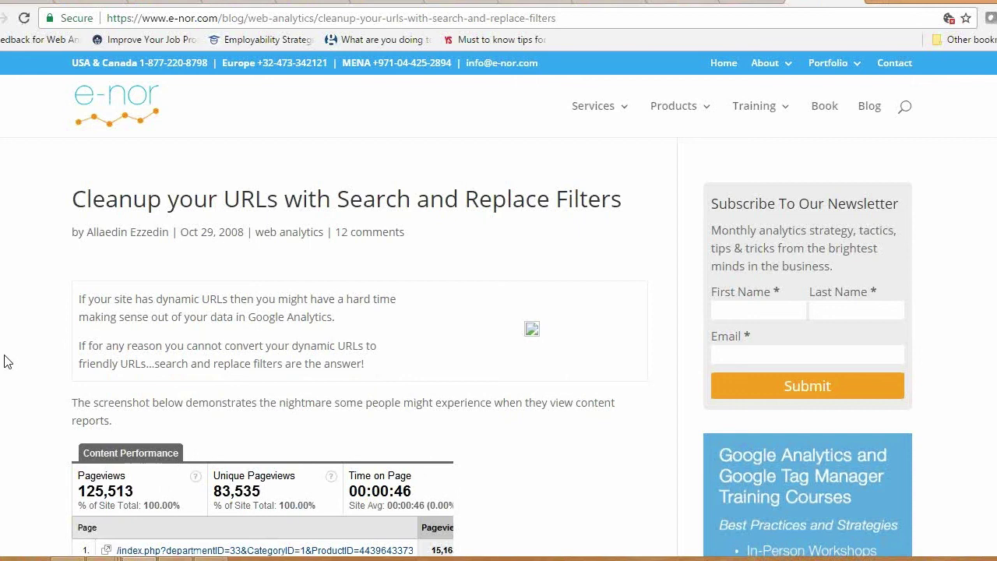
- Read through the article's dynamic URL examples, the three Search and Replace filter setups and the cleaned-up content report
scroll(7, 360, down, 4)
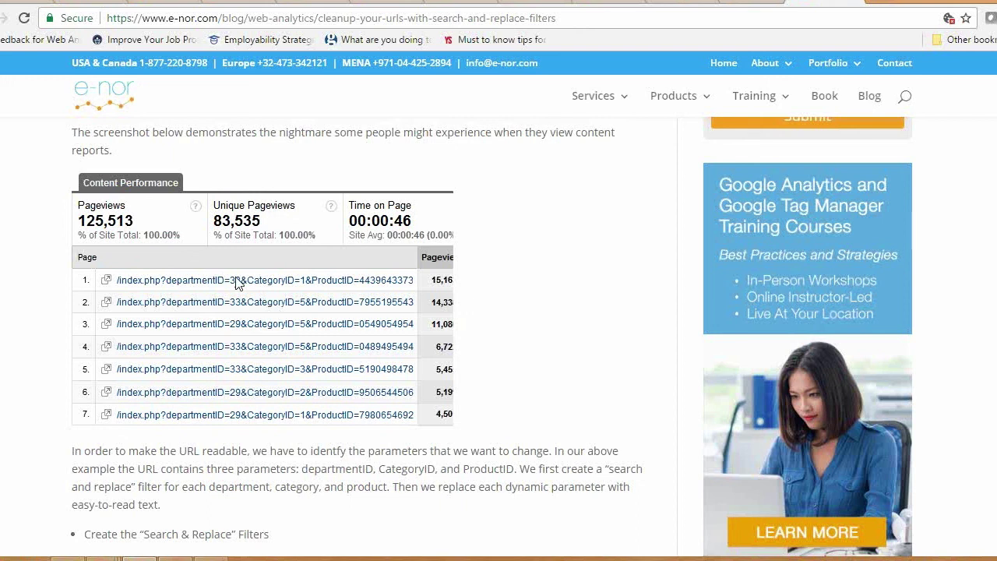
scroll(237, 283, down, 4)
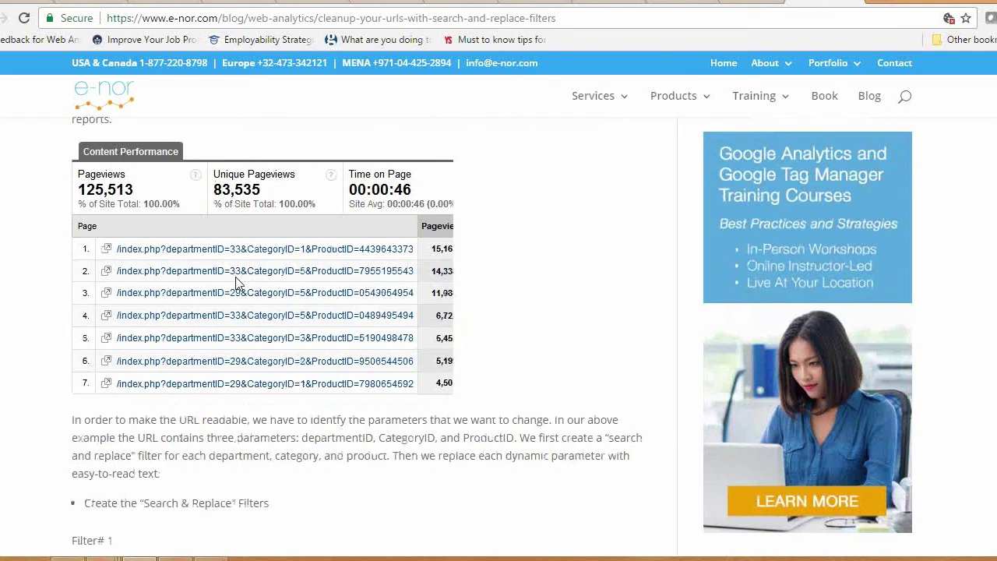
scroll(237, 283, down, 2)
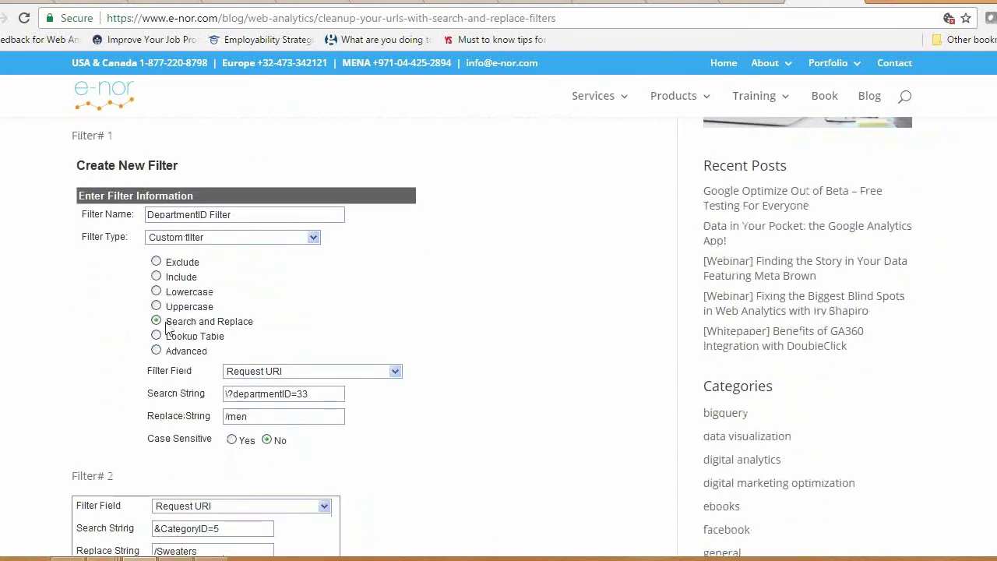
scroll(166, 327, down, 3)
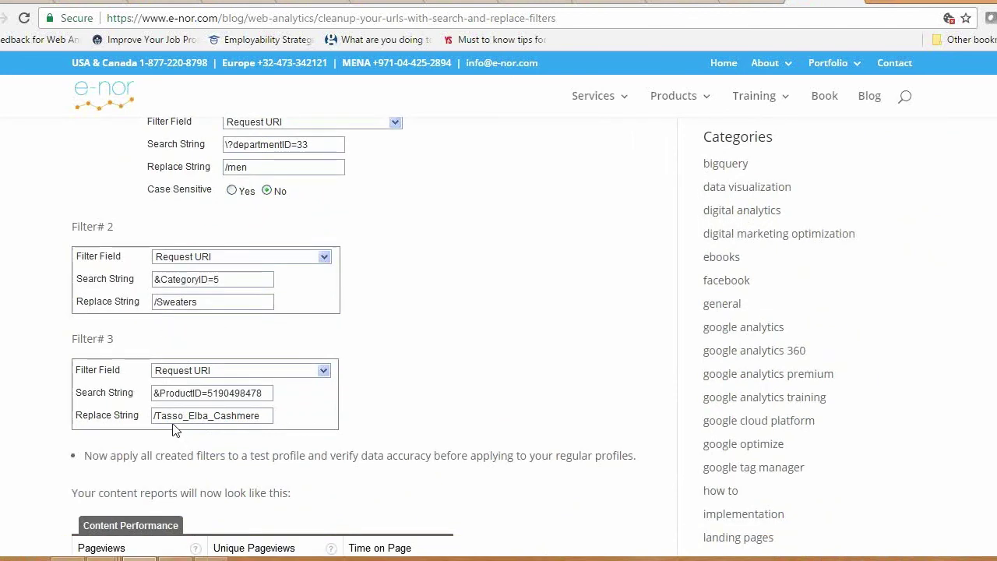
drag(259, 415, 160, 425)
scroll(157, 426, down, 2)
scroll(156, 426, down, 4)
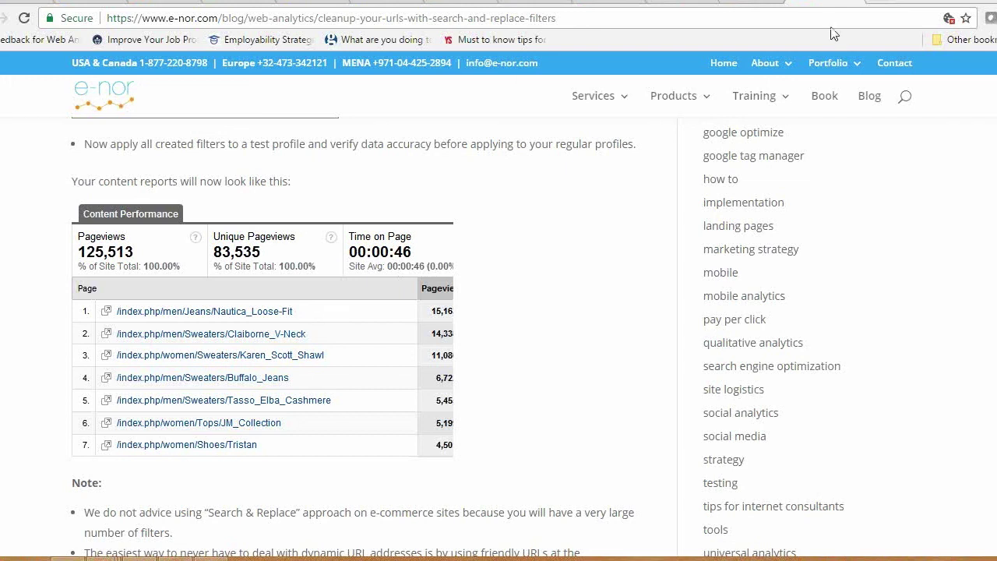
- Open the Gmail inbox in a new tab
click(876, 3)
text(m)
key(BackSpace)
key(BackSpace)
text(g)
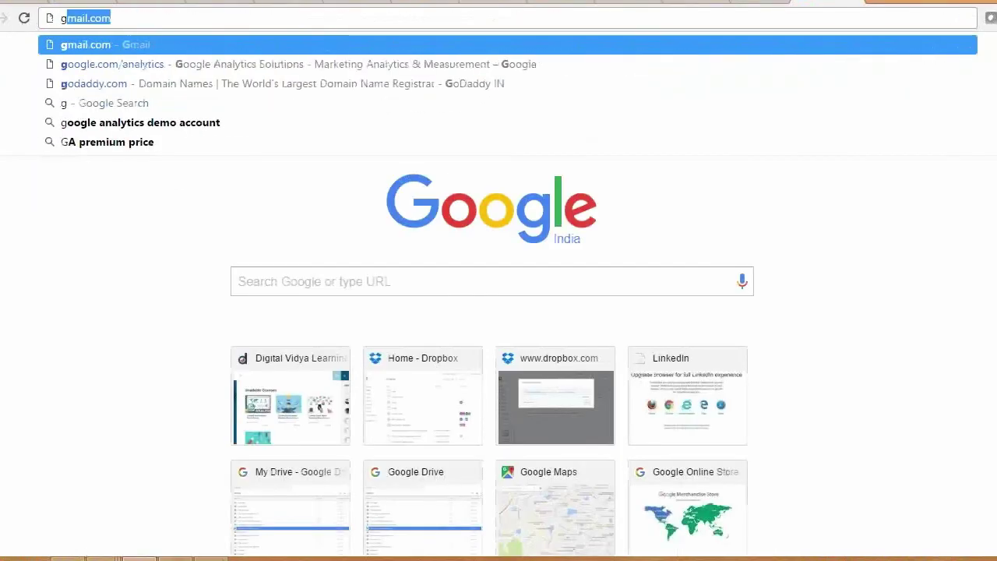
key(Return)
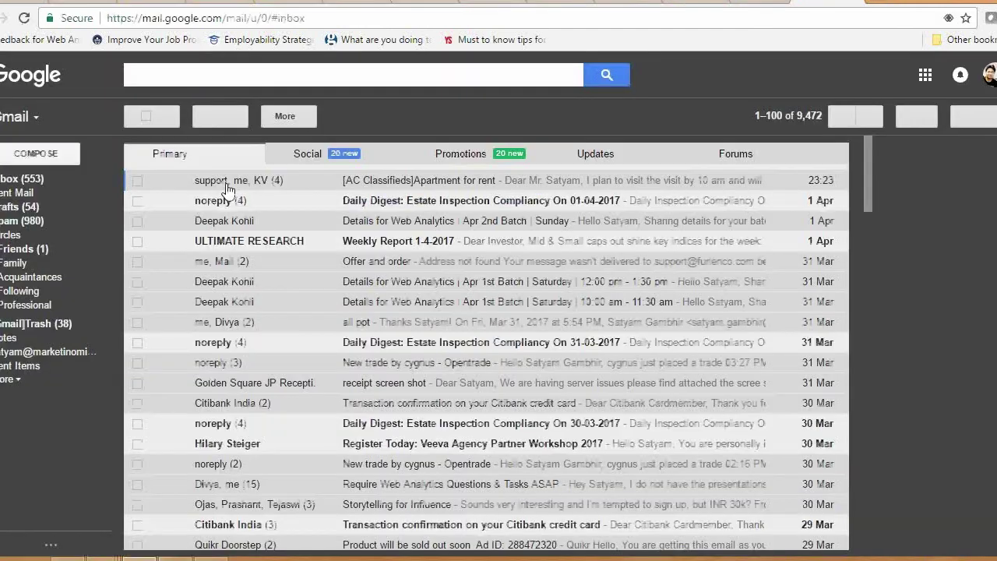
- Start composing a new email with the formatting options shown, and dismiss the Symantec Endpoint Protection notification
click(33, 155)
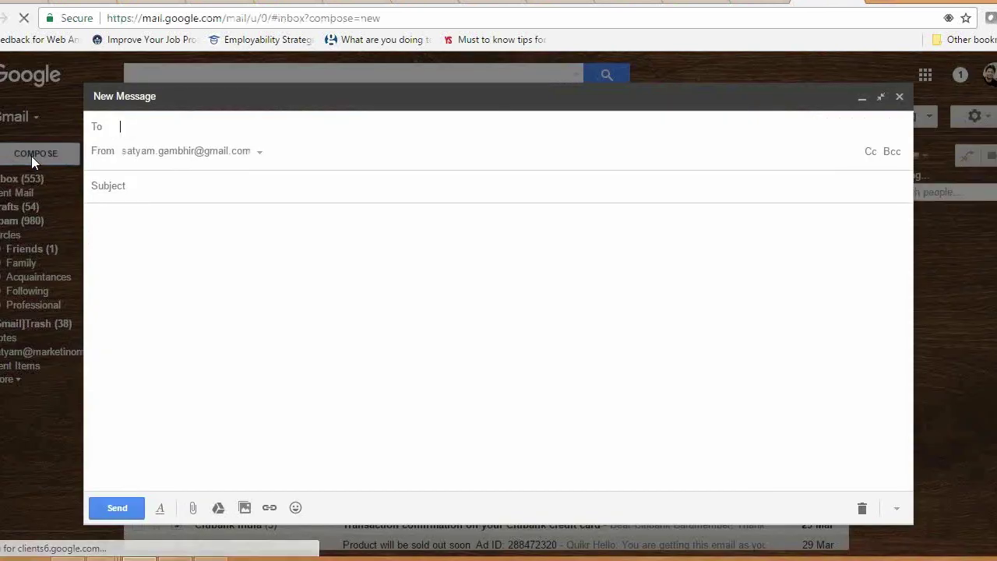
click(168, 510)
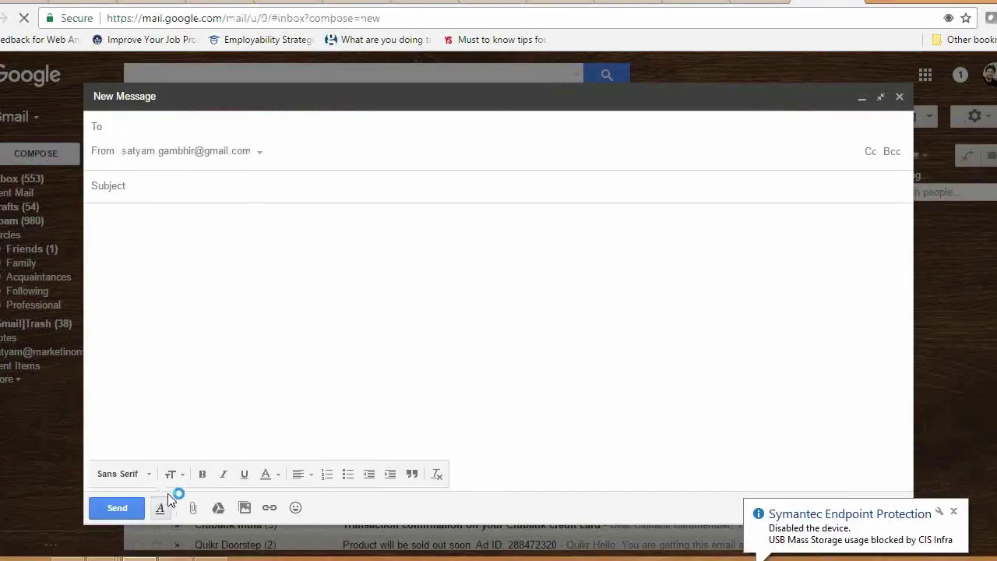
click(955, 513)
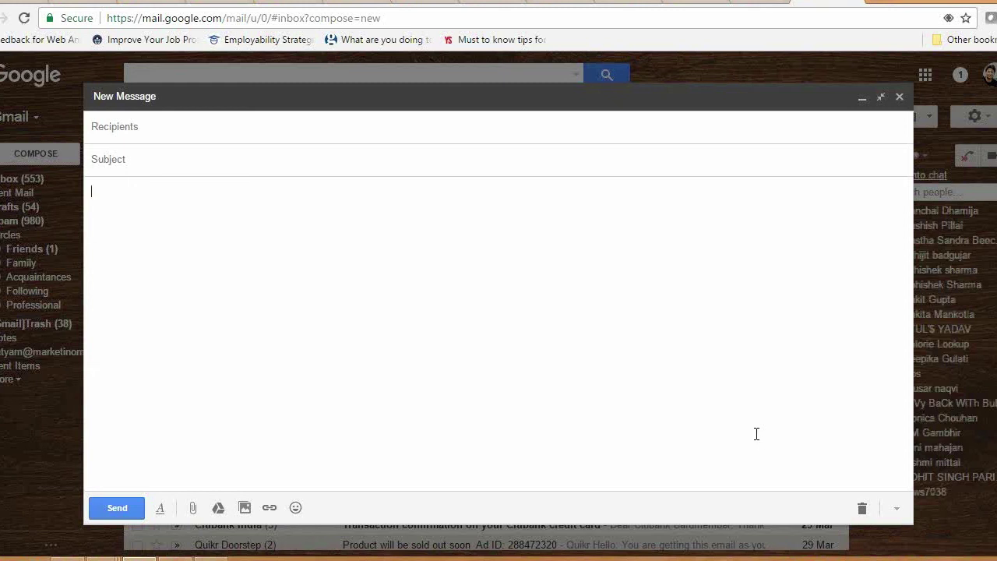
- Search for jeans image in a new tab and open the Wikipedia men's jeans picture at full size
click(893, 2)
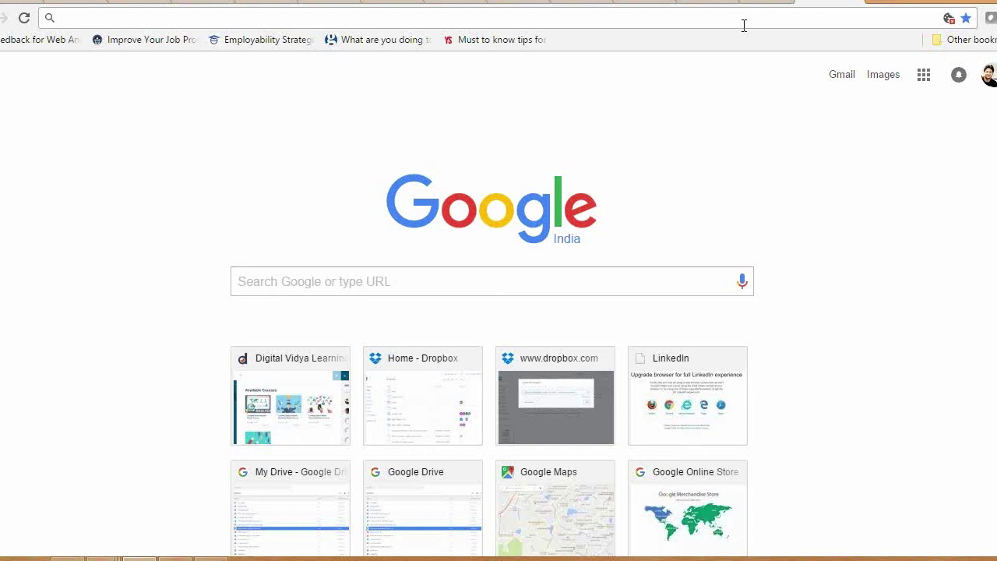
text(je)
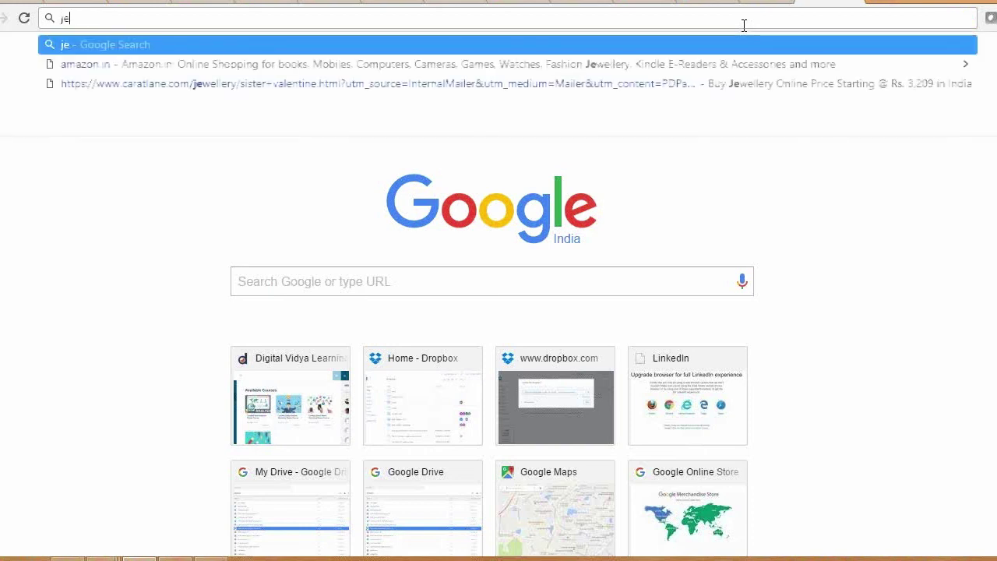
text(ans image)
key(Return)
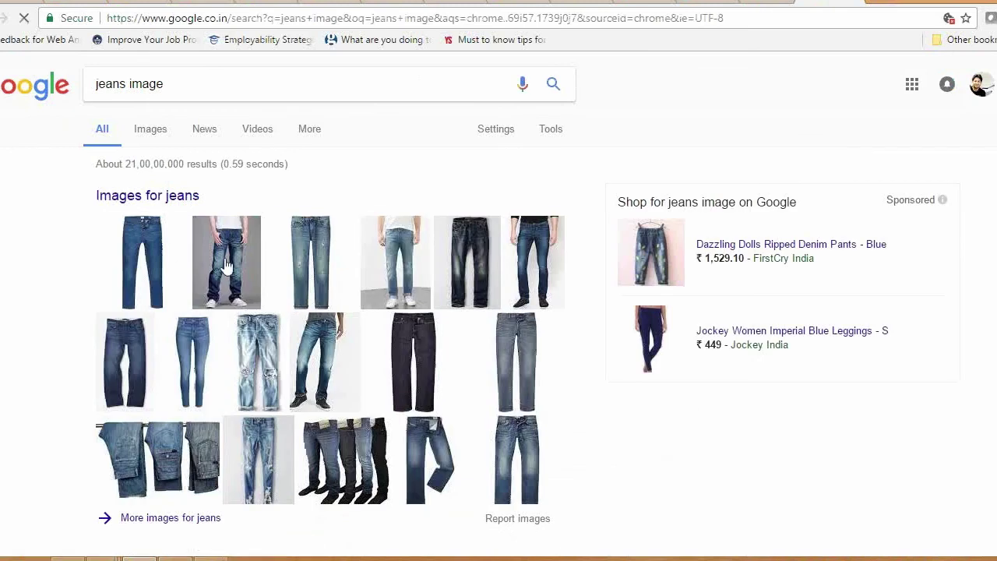
click(223, 265)
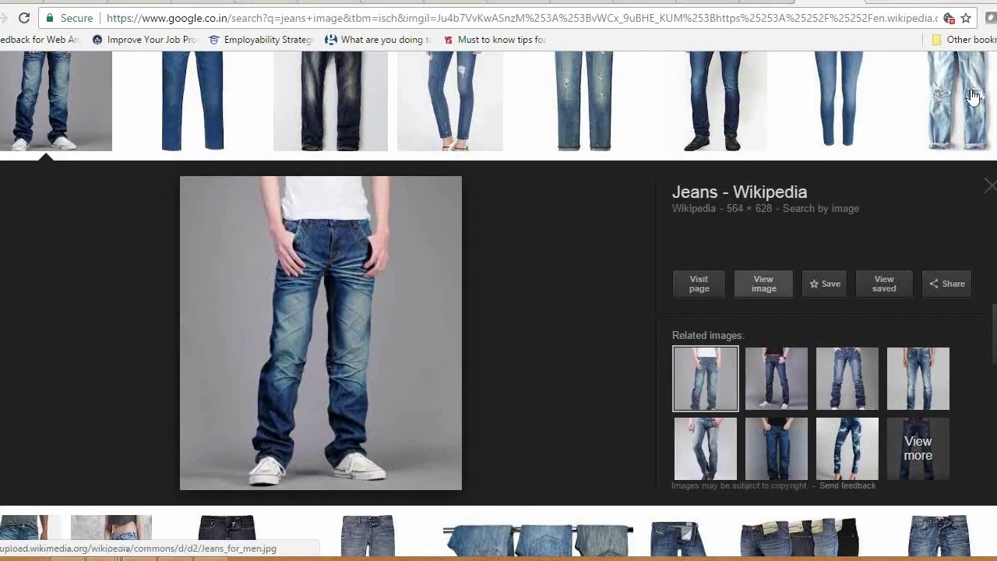
click(741, 294)
- Copy the jeans image, check the paste options in the email draft and return to the image
right_click(492, 266)
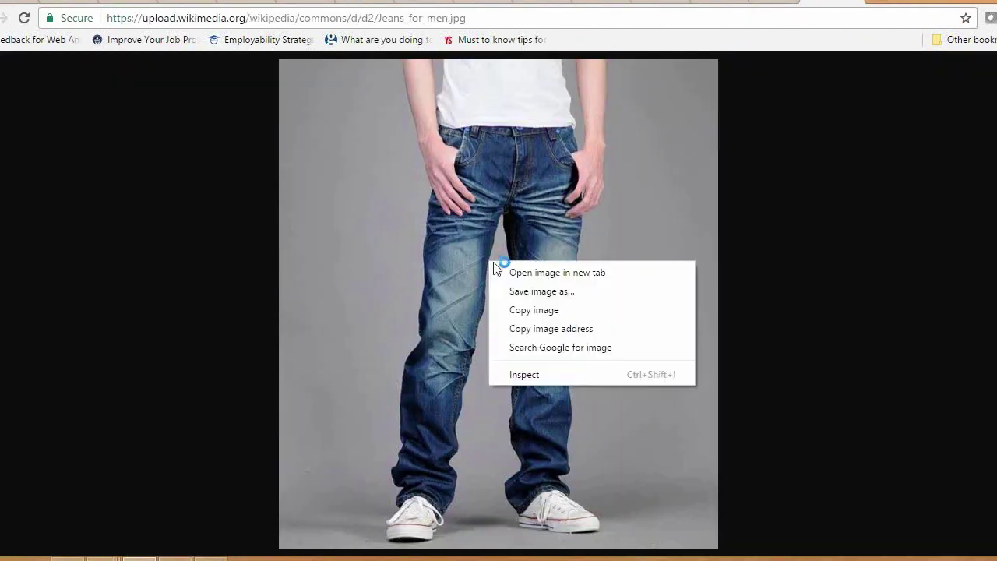
click(555, 310)
right_click(504, 266)
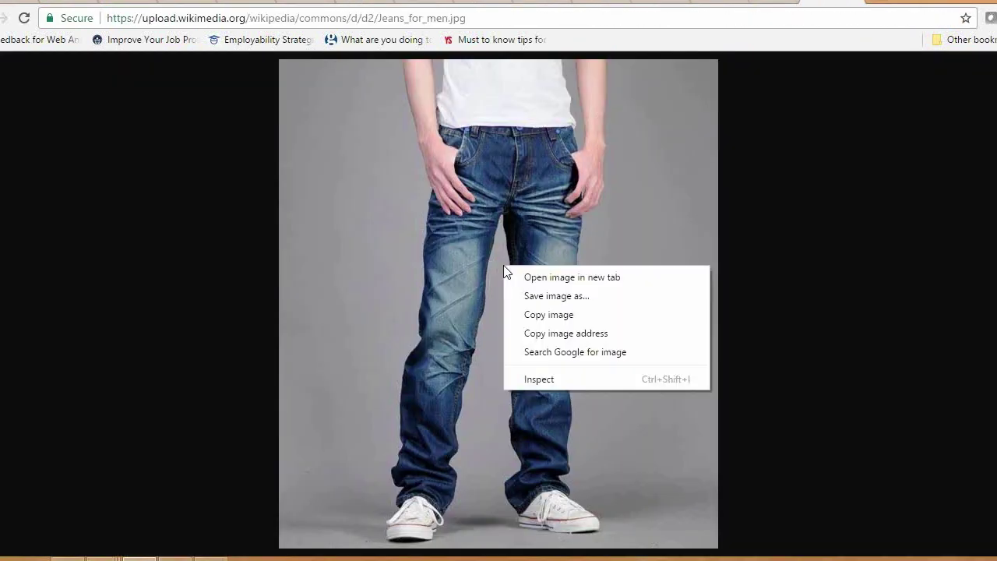
click(574, 315)
key(ctrl+shift+Tab)
key(ctrl+shift+Tab)
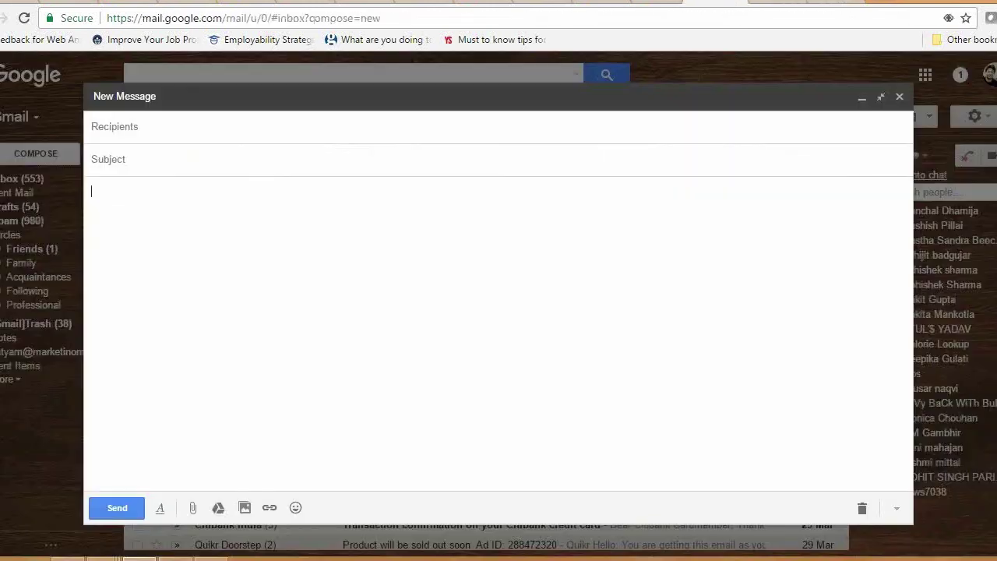
right_click(380, 255)
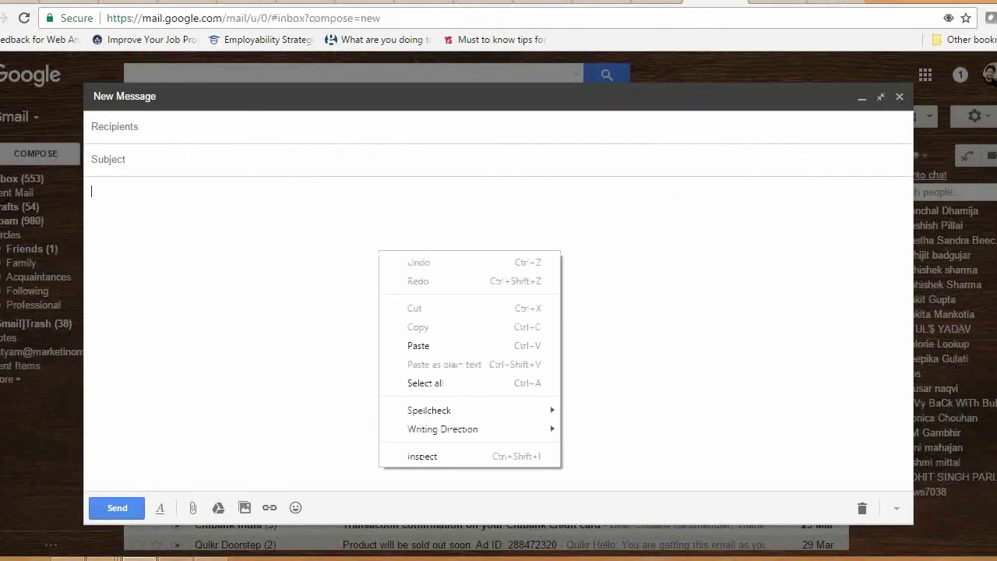
key(ctrl+Tab)
key(ctrl+Tab)
- Save the jeans image to the Desktop as the JPEG file Jeans_for_men
right_click(581, 240)
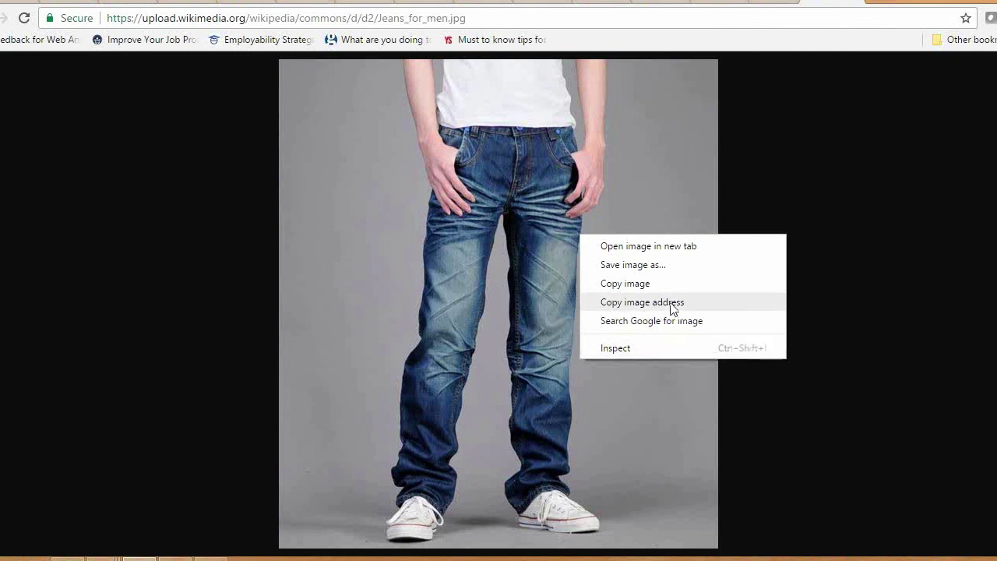
click(659, 267)
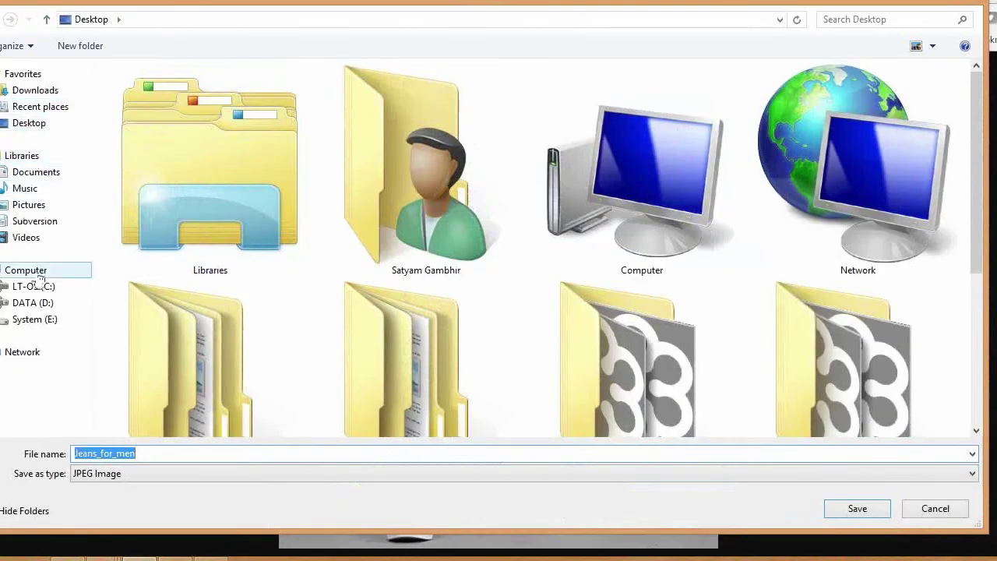
click(46, 126)
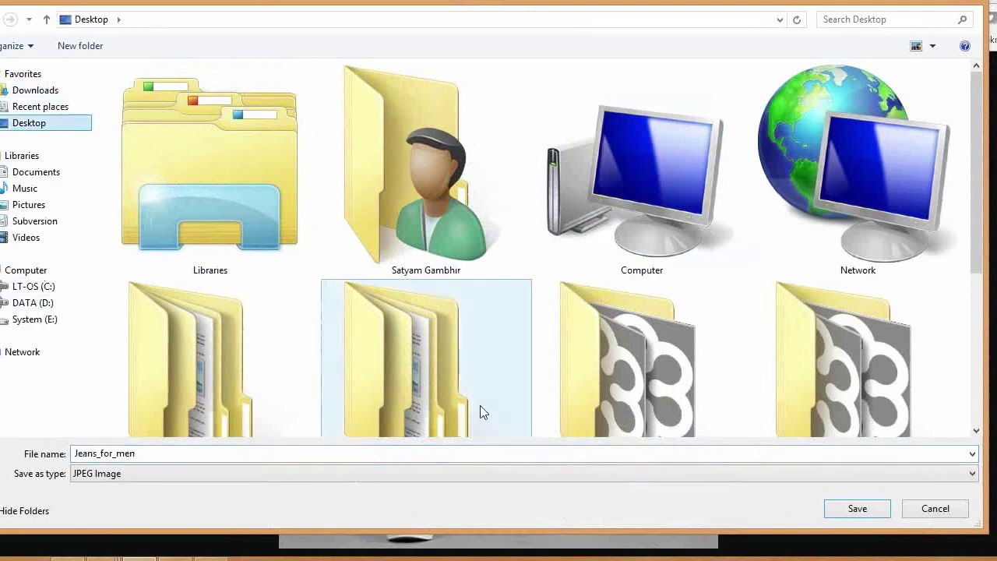
click(844, 514)
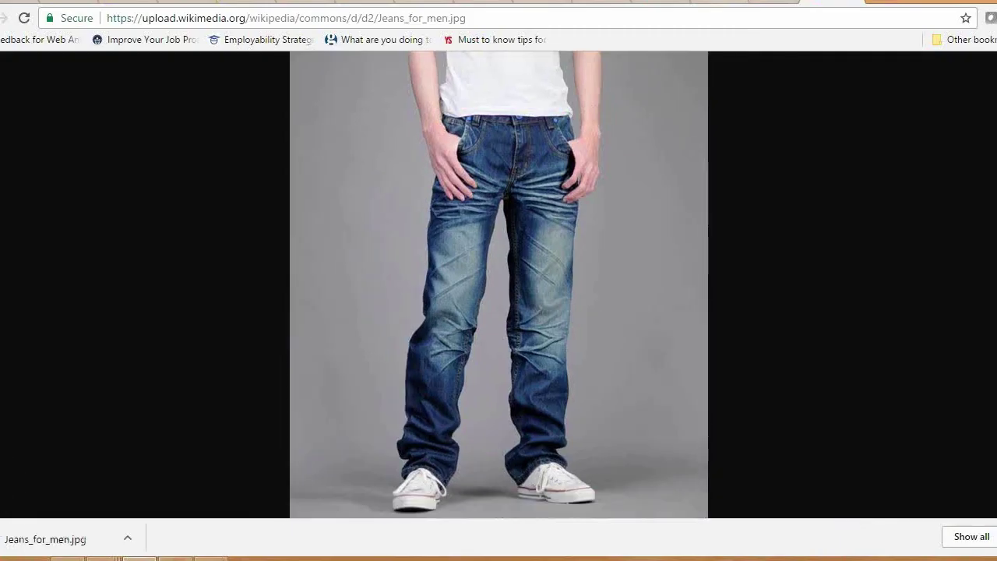
- Paste the copied jeans image into the body of the email draft
key(ctrl+Tab)
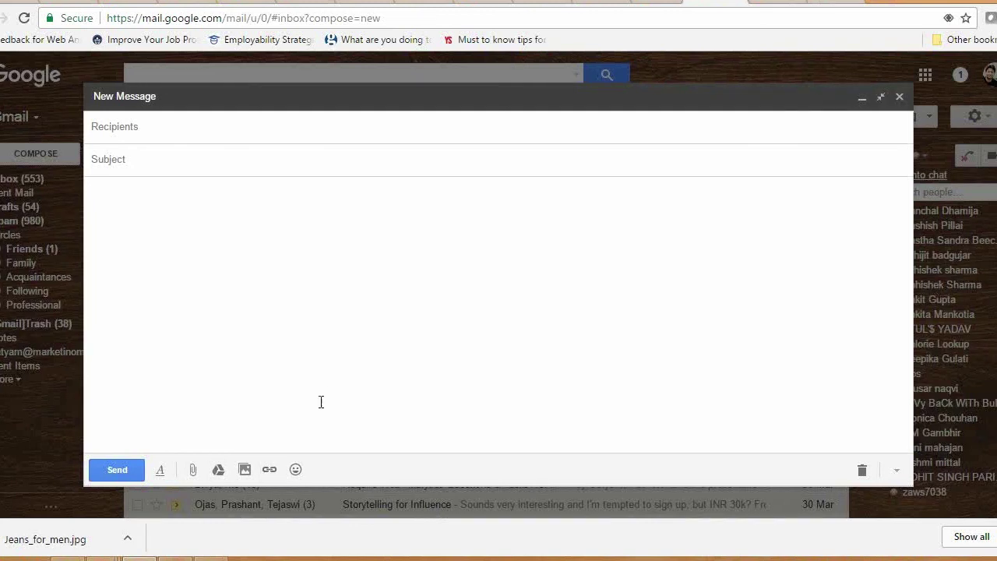
right_click(313, 284)
click(245, 265)
key(ctrl+v)
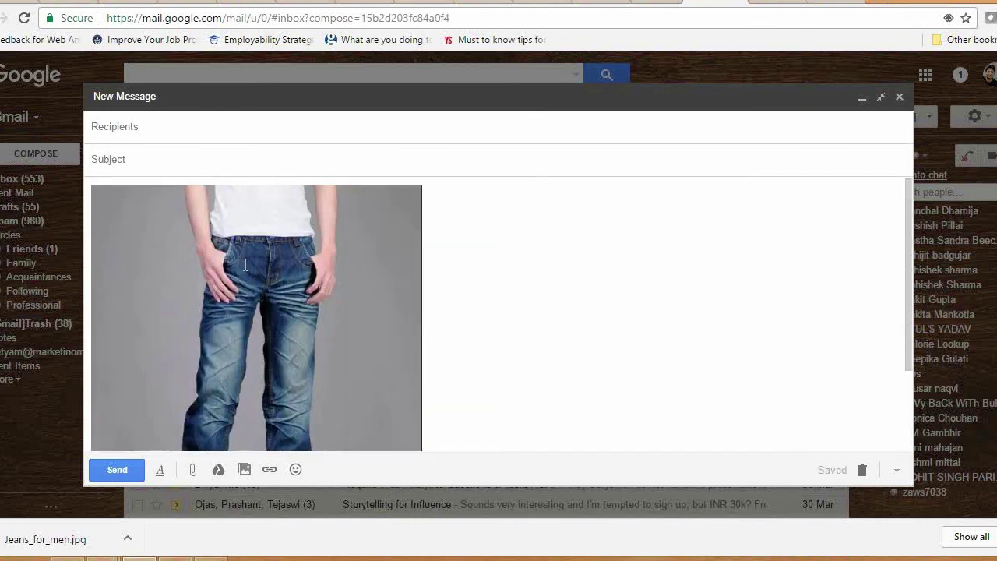
click(395, 128)
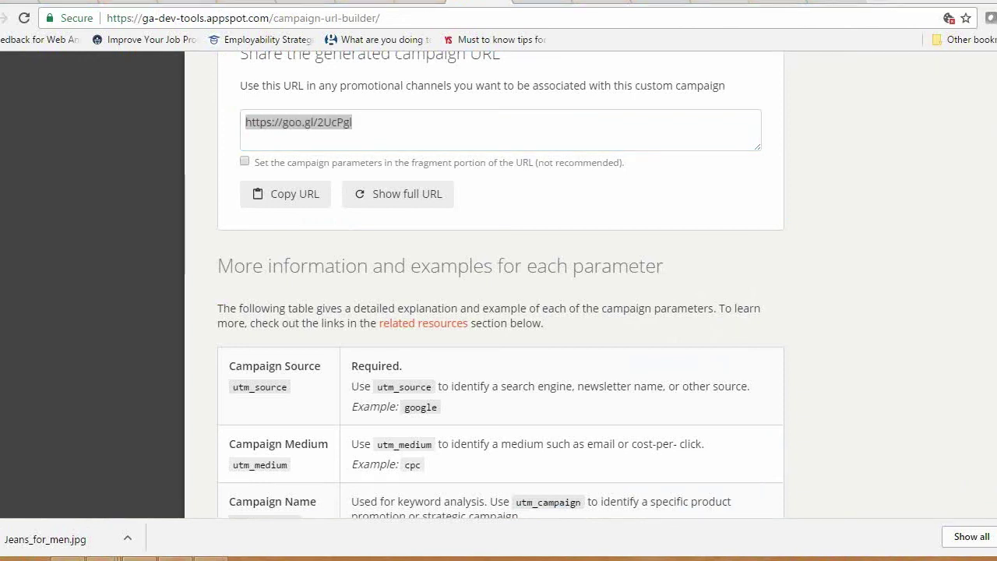
- In the Campaign URL Builder, set the campaign source to sundayemail and the campaign medium to email
scroll(499, 311, up, 10)
scroll(579, 174, down, 3)
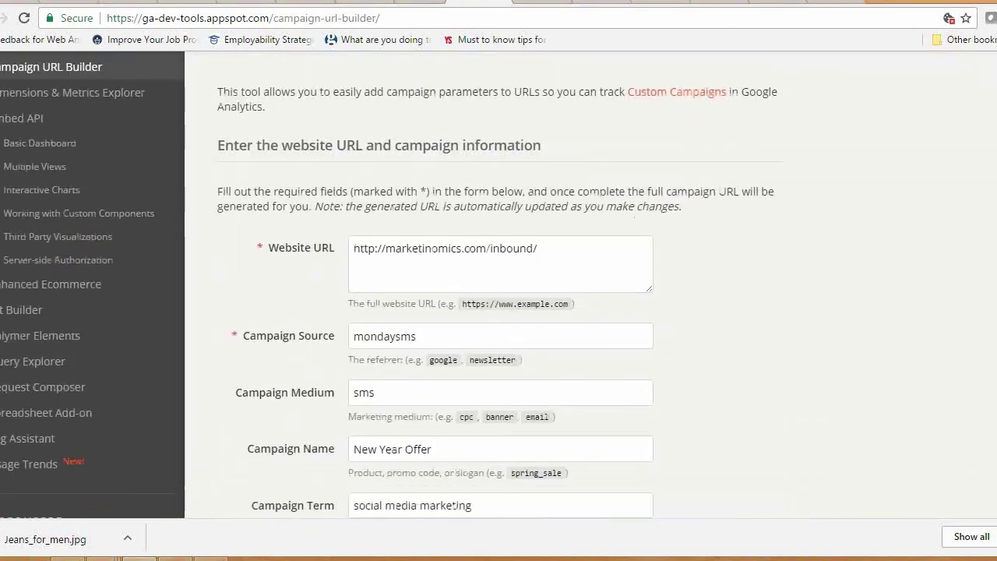
click(579, 174)
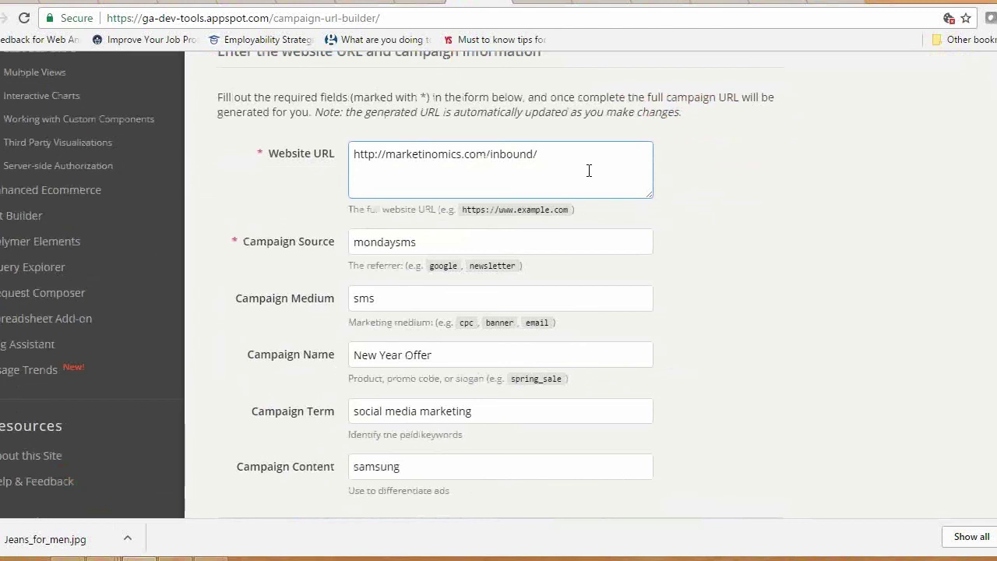
double_click(437, 242)
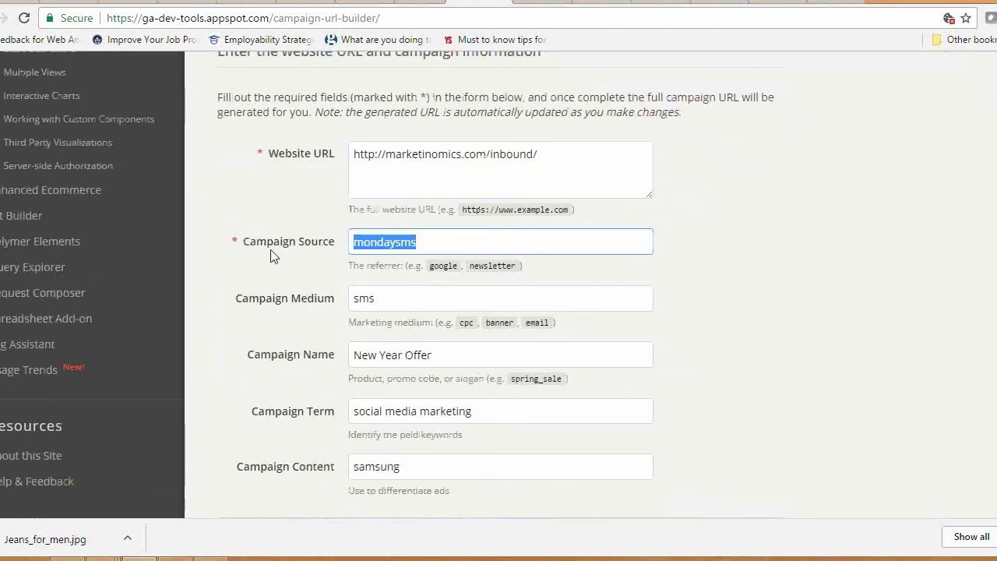
text(sundayemail)
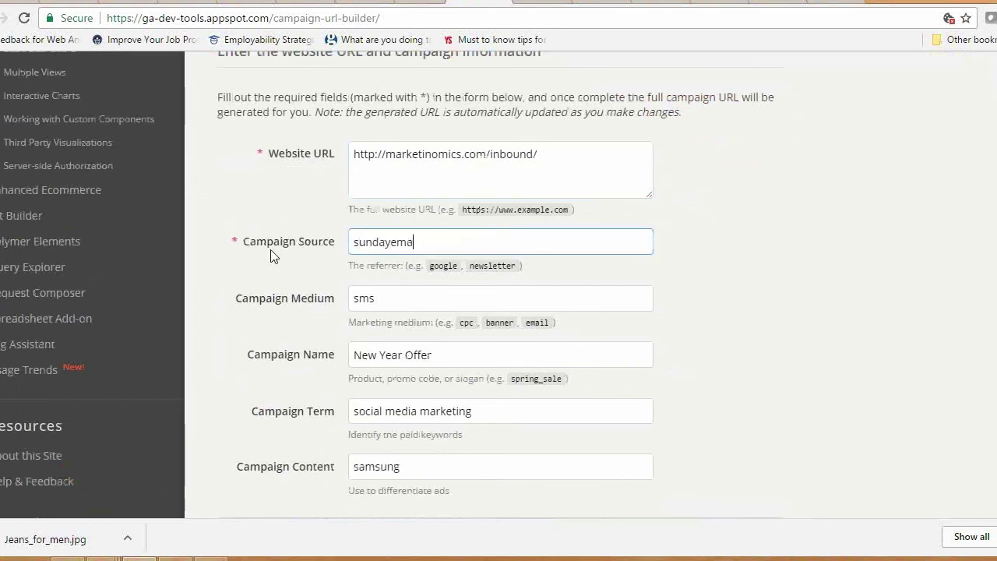
double_click(402, 300)
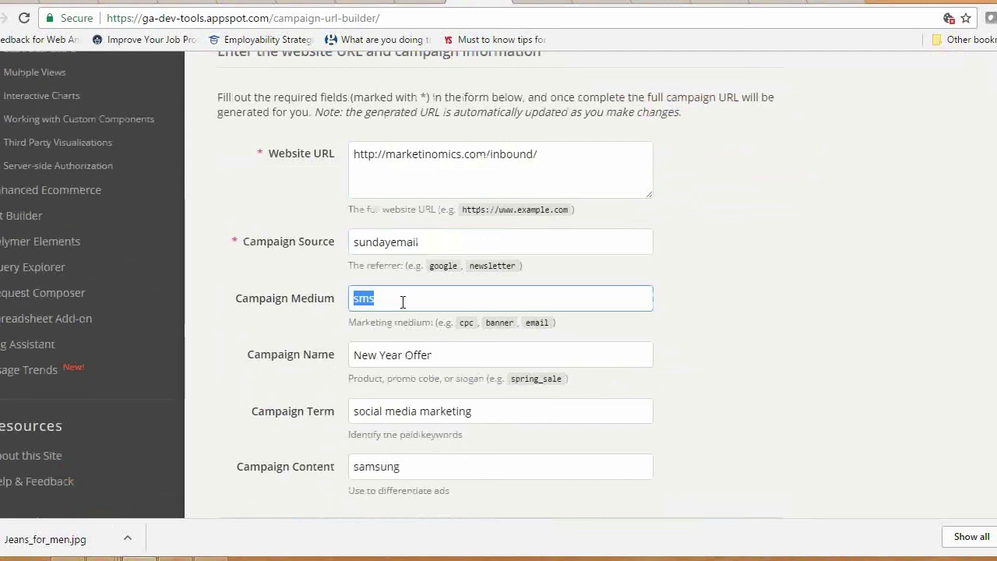
text(email)
- Keep New Year Offer as the campaign name, clear the campaign term and set the campaign content to jeans
click(486, 363)
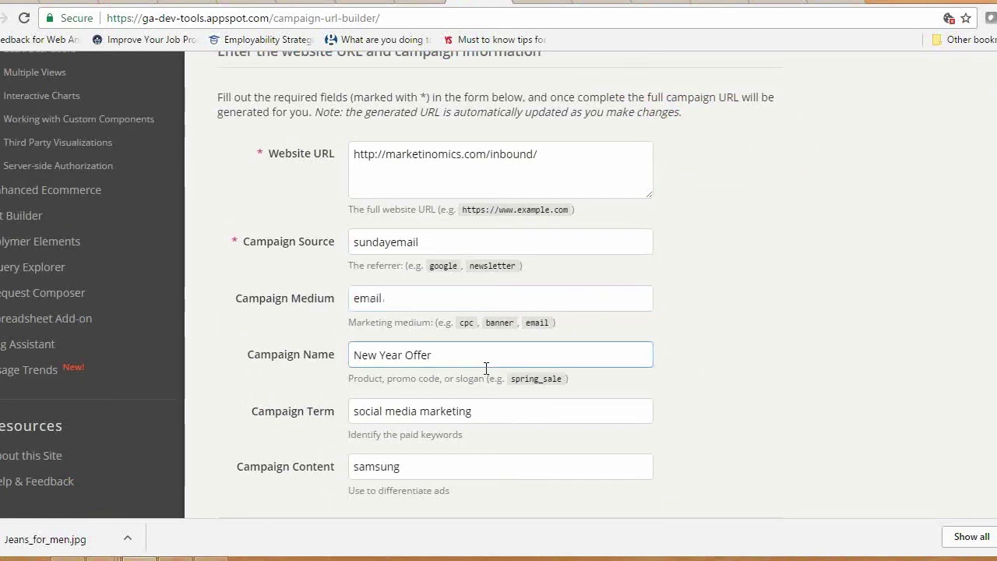
key(Tab)
key(BackSpace)
key(Tab)
key(BackSpace)
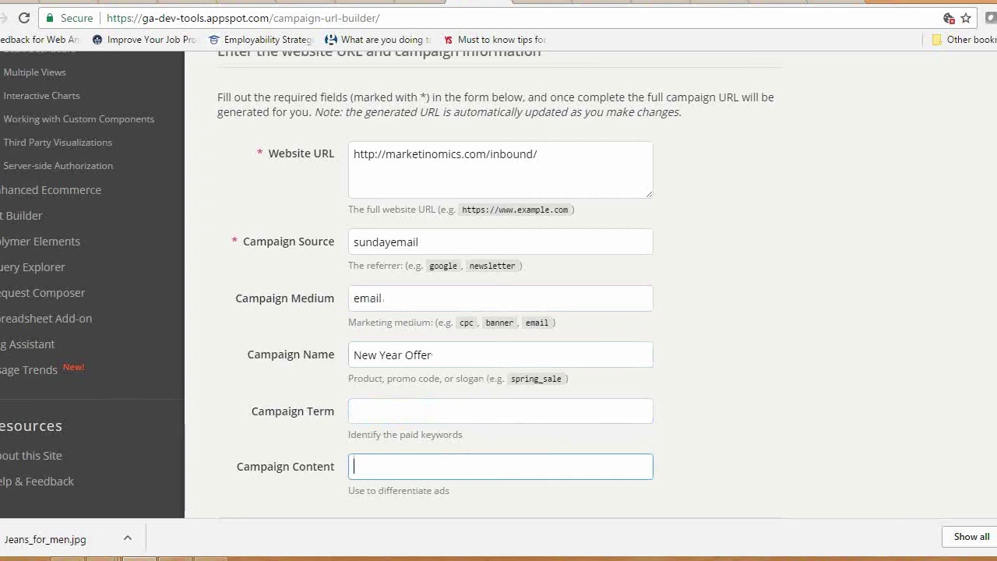
click(363, 414)
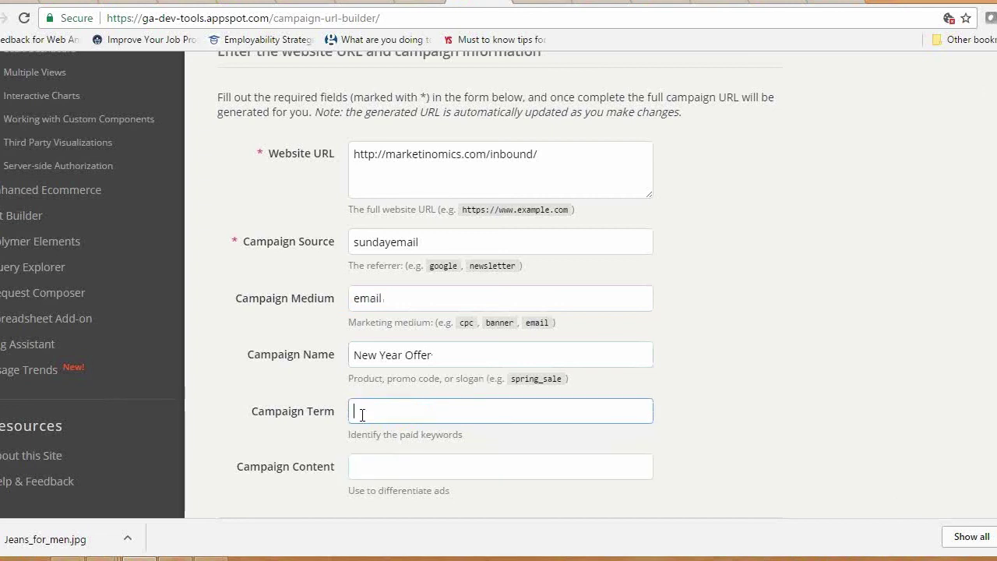
click(402, 470)
text(jeans)
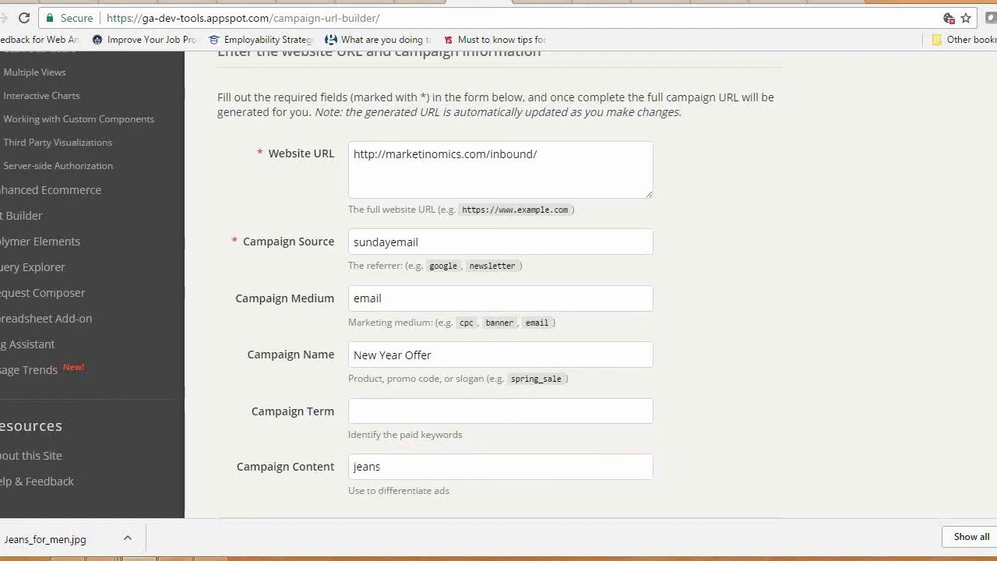
- Copy the full generated campaign URL and go back to the email draft
scroll(426, 424, down, 5)
click(406, 229)
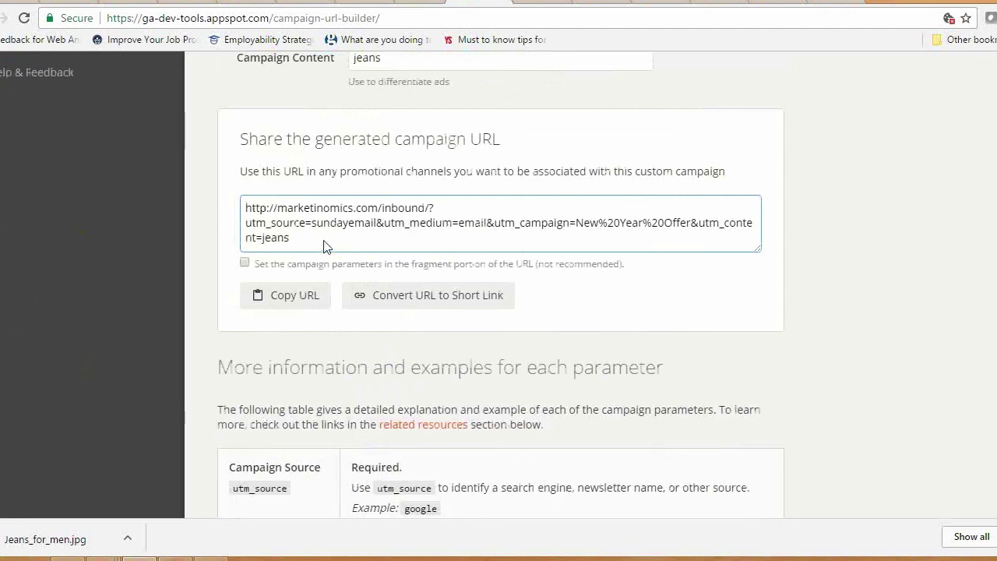
drag(347, 251, 238, 204)
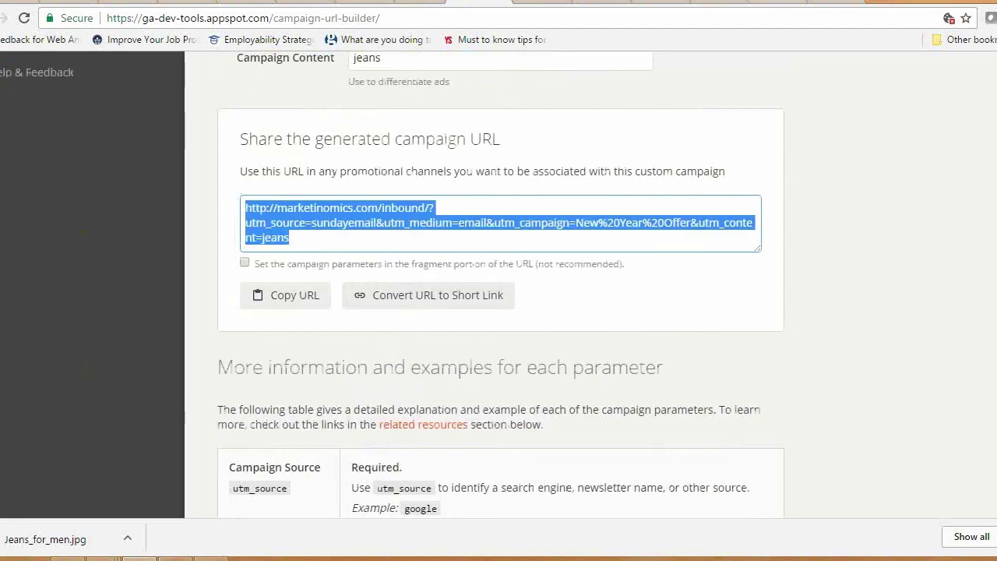
key(ctrl+Tab)
- Link the jeans image in the email body to the copied campaign URL as a web address
click(481, 285)
click(210, 290)
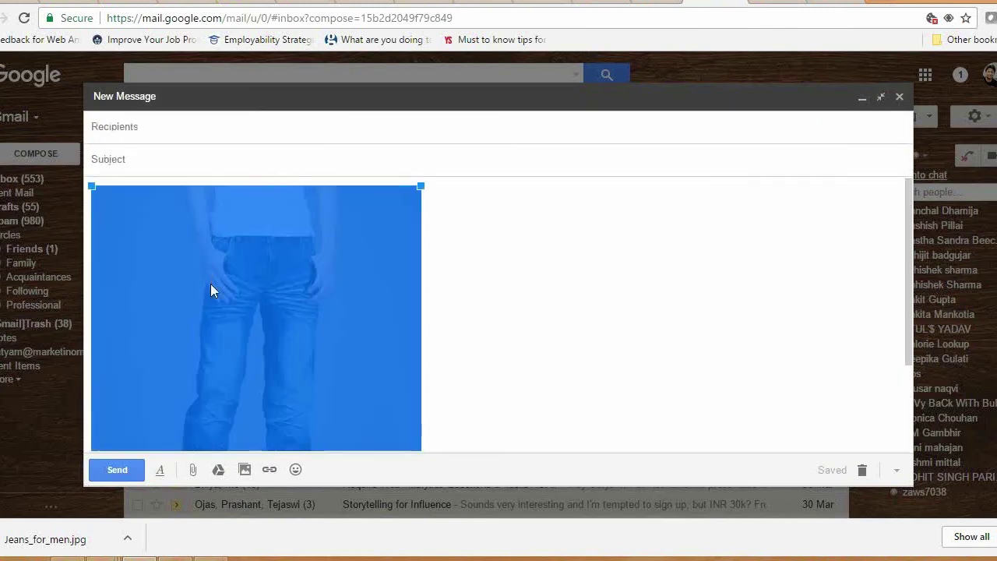
click(274, 474)
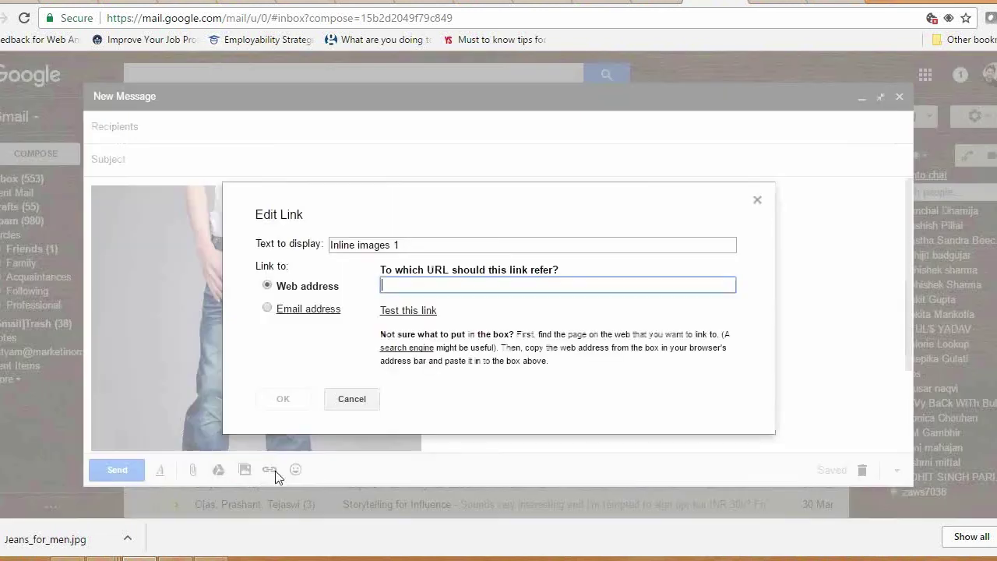
key(ctrl+v)
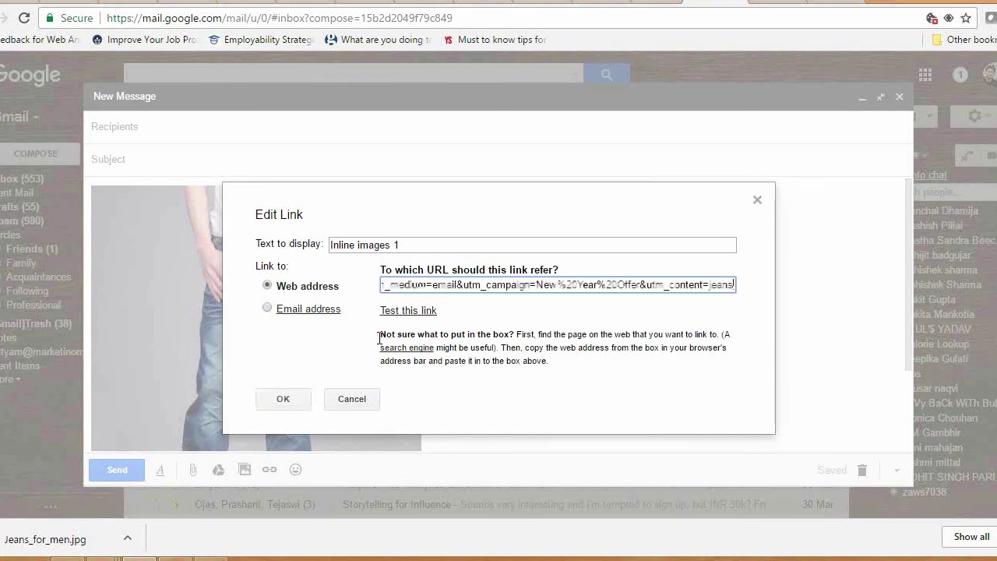
click(285, 399)
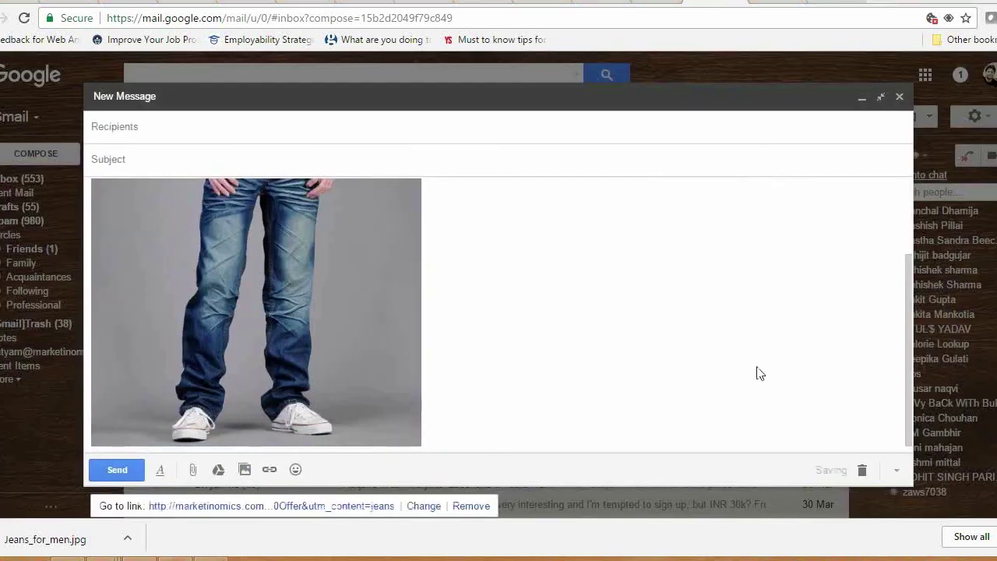
- Fill in the recipient's email address and enter 10% off on Levis Jeans as the subject
click(399, 131)
key(ctrl+v)
click(314, 179)
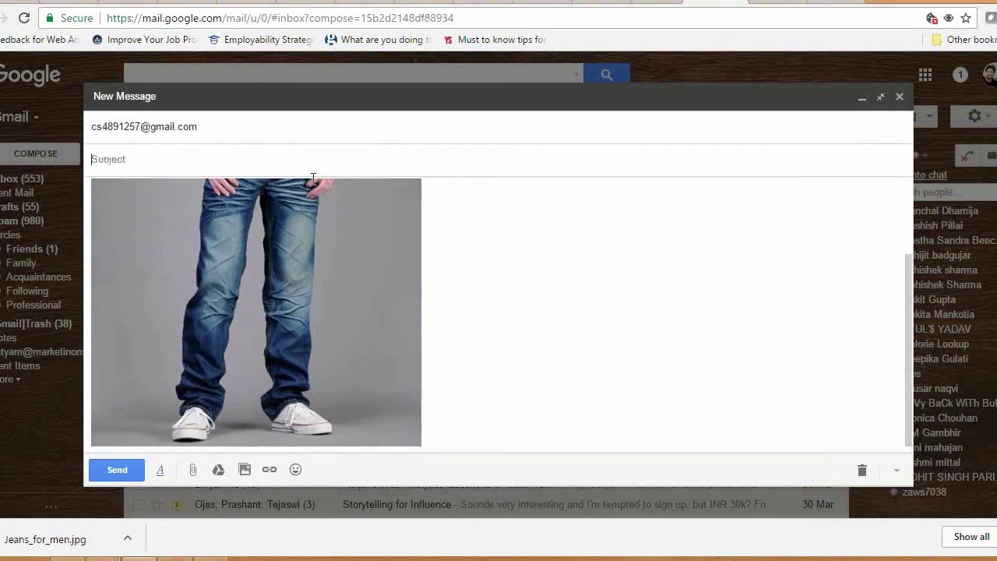
text(10)
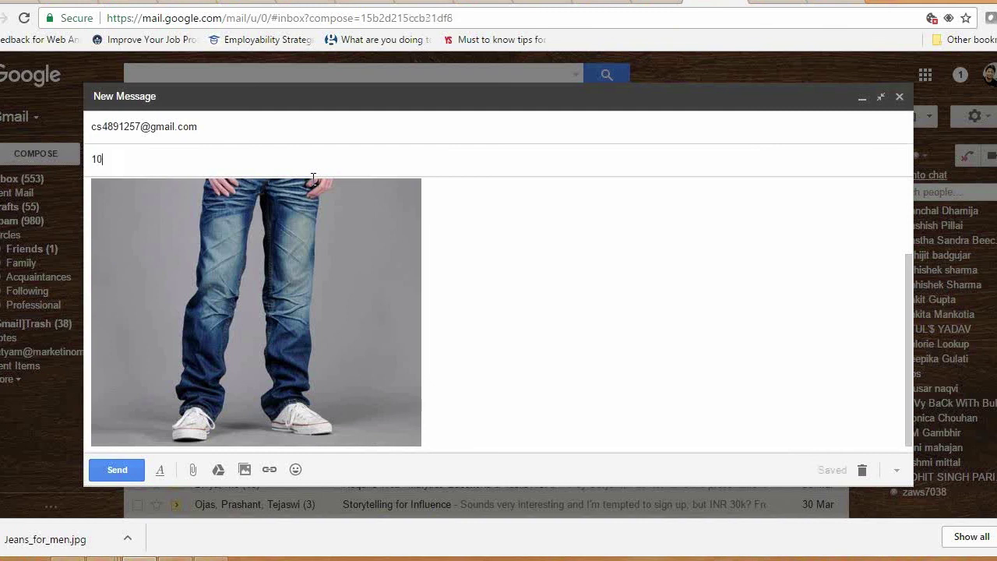
text(% off on Levis )
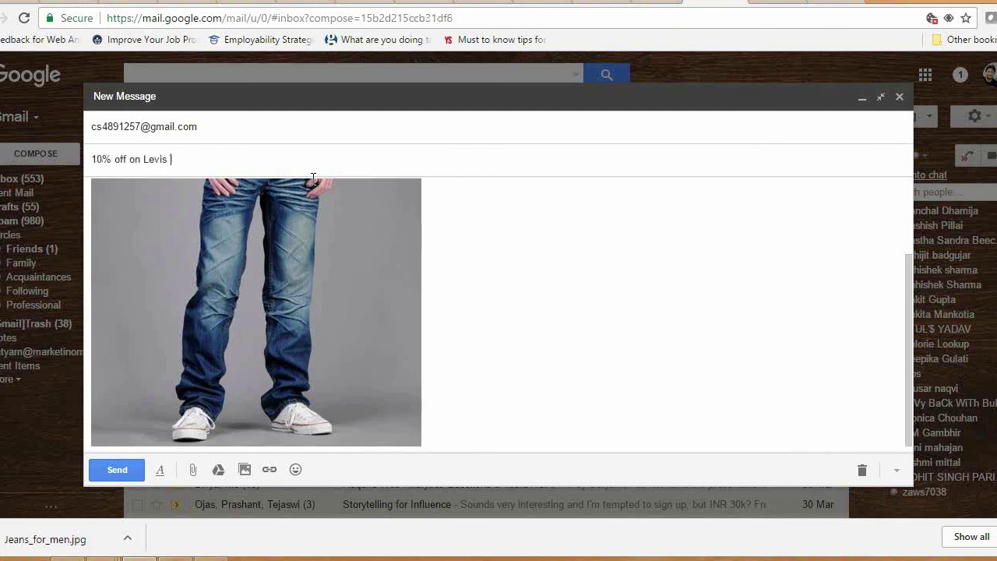
text(Jeans)
click(578, 293)
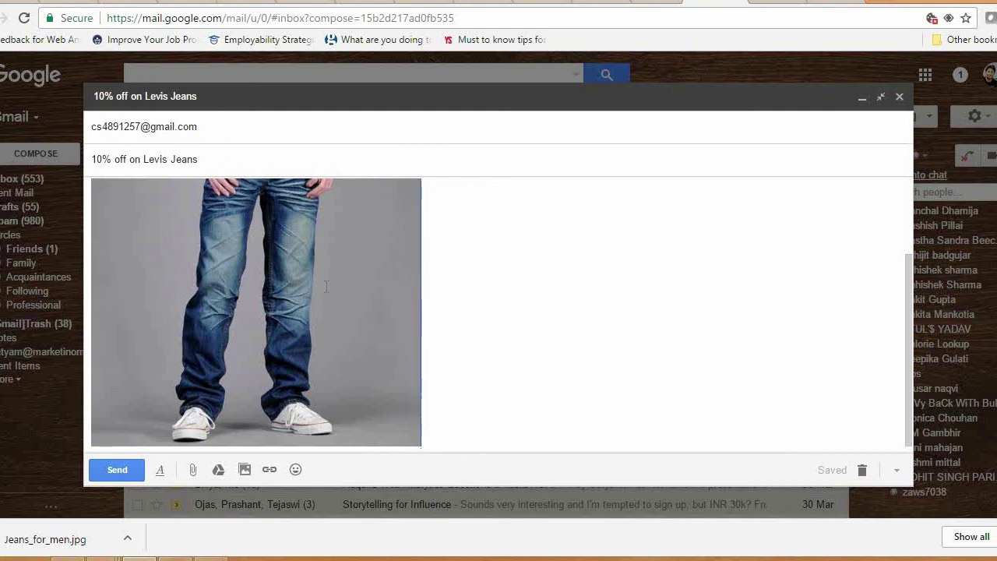
- Follow the jeans image's link, examine the campaign parameters in the landing page address and close the downloads bar
click(216, 302)
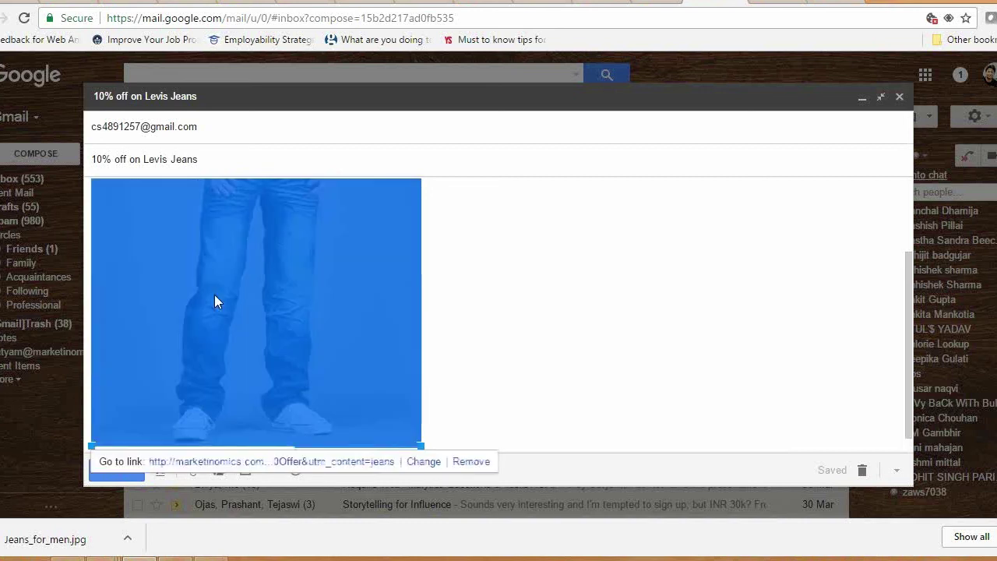
click(265, 461)
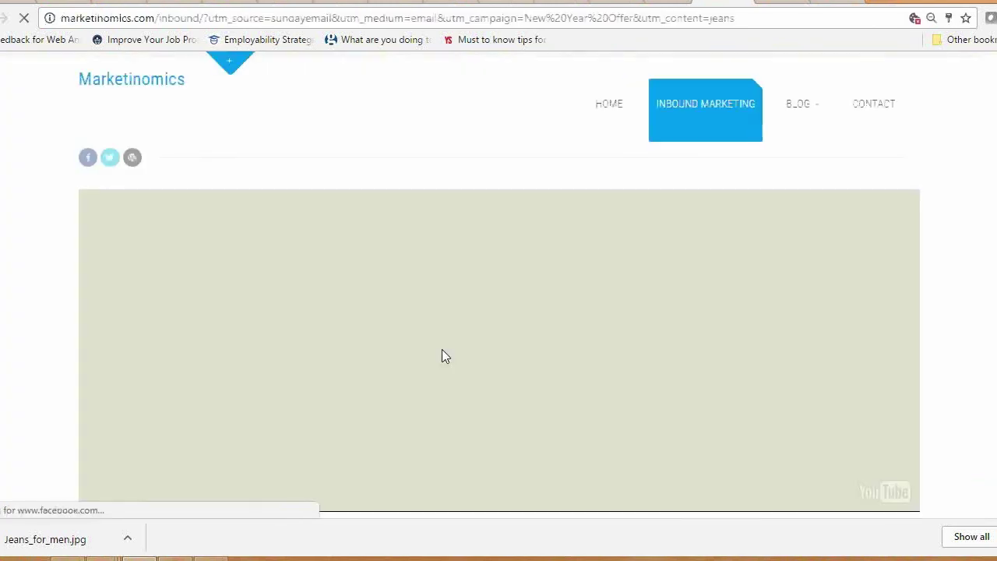
drag(227, 18, 745, 11)
click(745, 11)
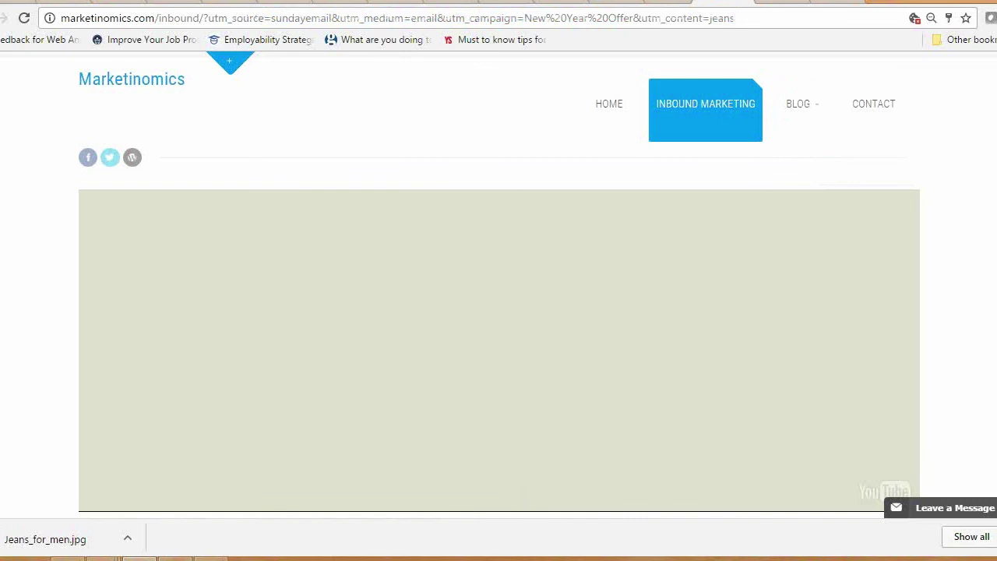
click(993, 536)
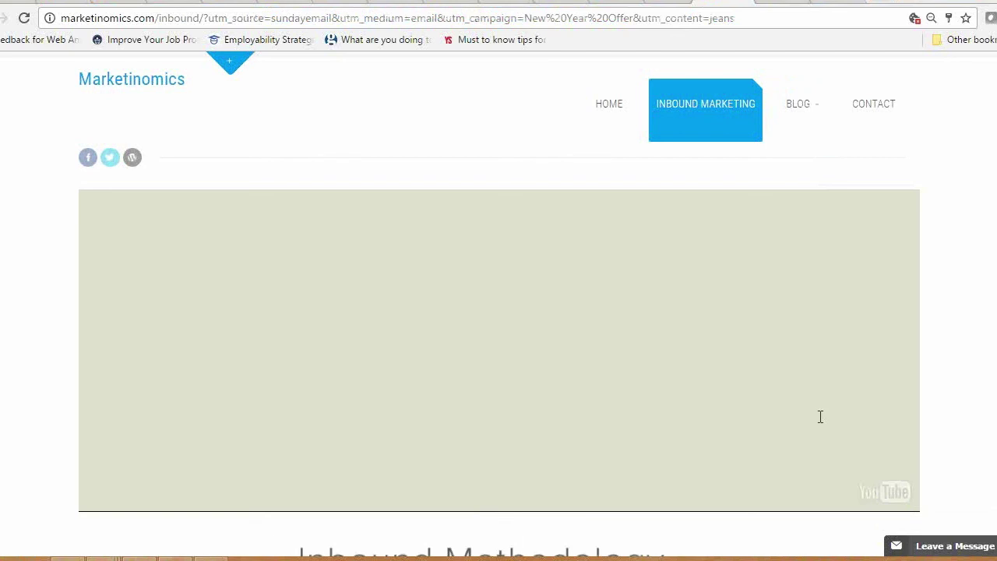
- Bring up the sticky note, select the WA_feedback short link and return to the Marketinomics page
click(68, 558)
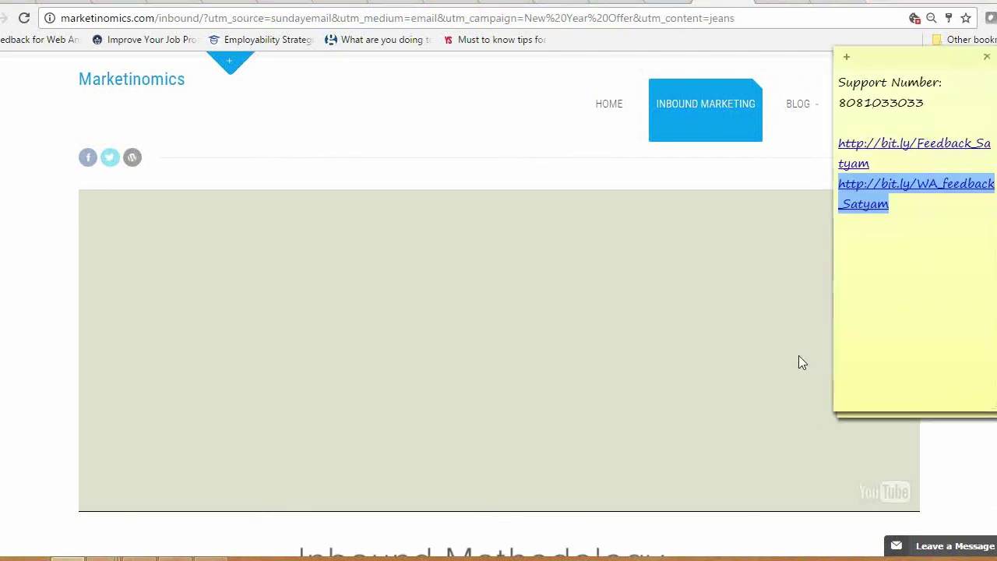
click(935, 214)
drag(935, 213, 833, 184)
click(56, 340)
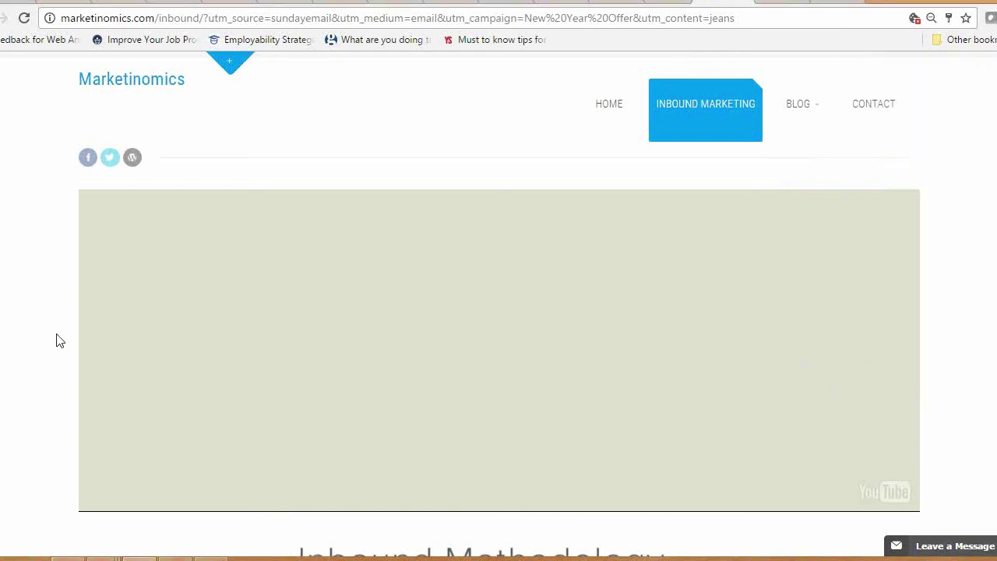